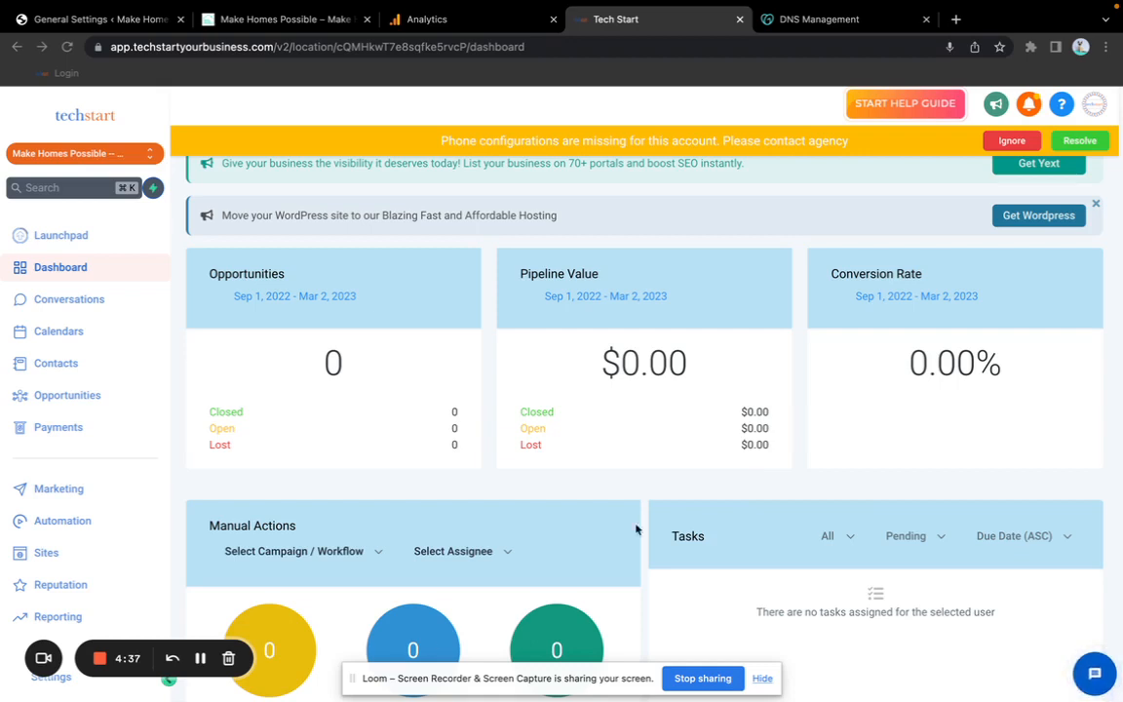
# Step: Open the Email Services settings of the Make Homes Possible account
pyautogui.click(63, 686)
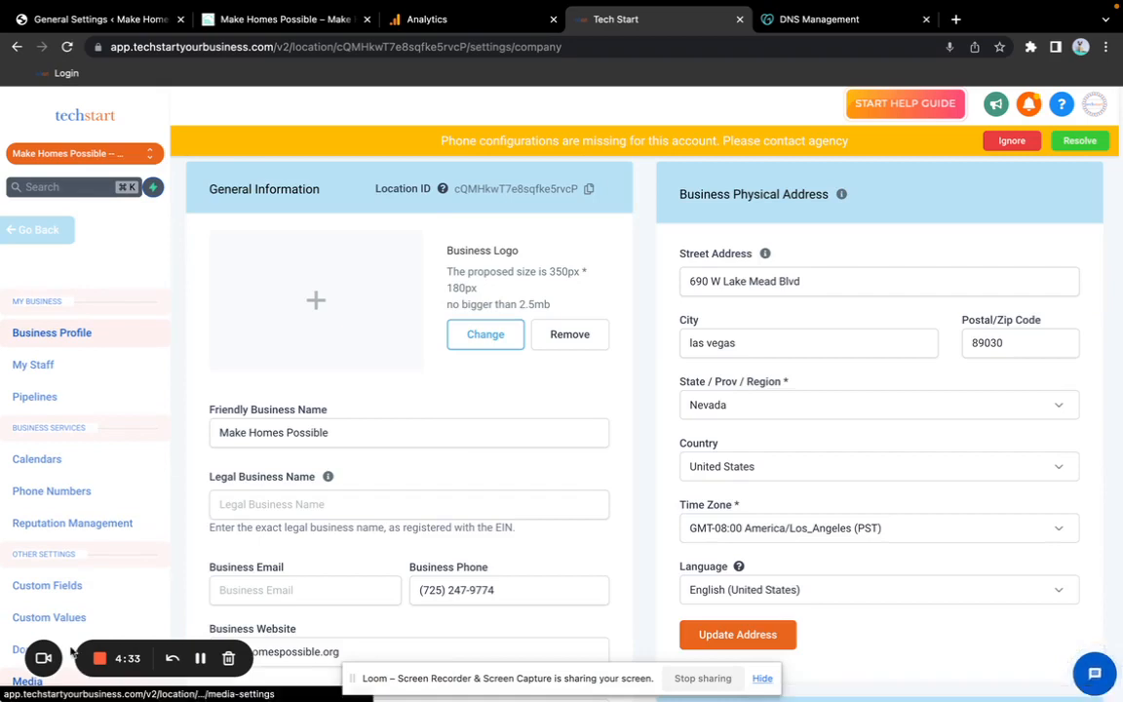
pyautogui.scroll(-2, 75, 585)
pyautogui.scroll(-1, 76, 585)
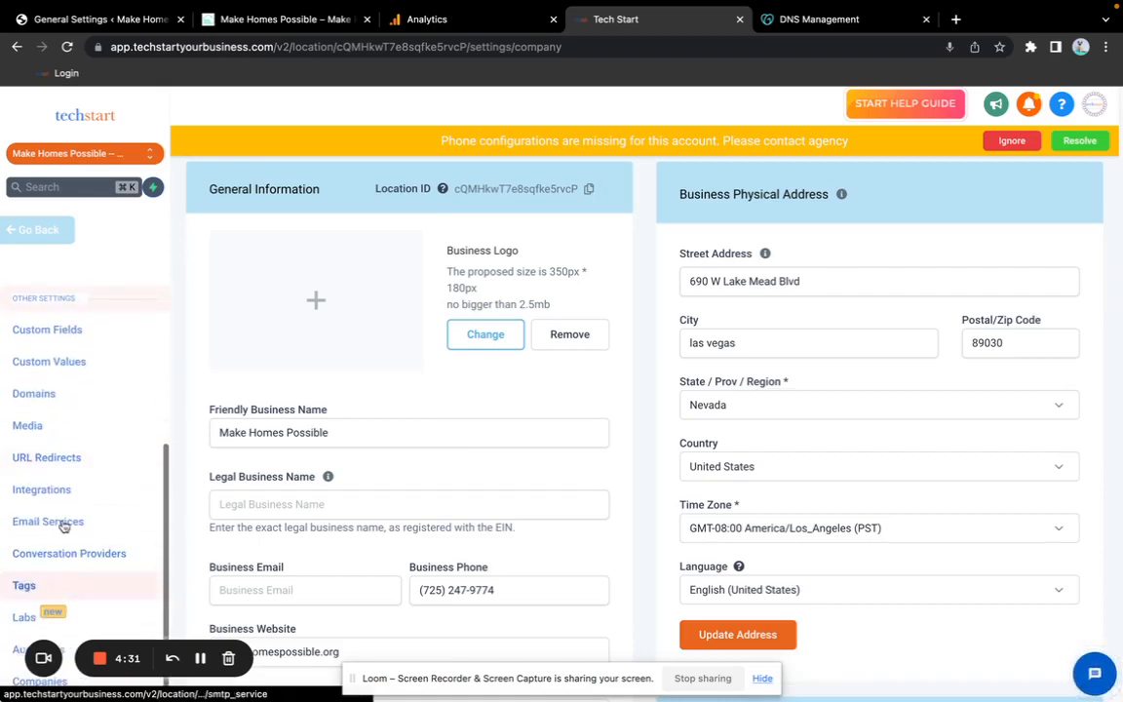
pyautogui.click(57, 527)
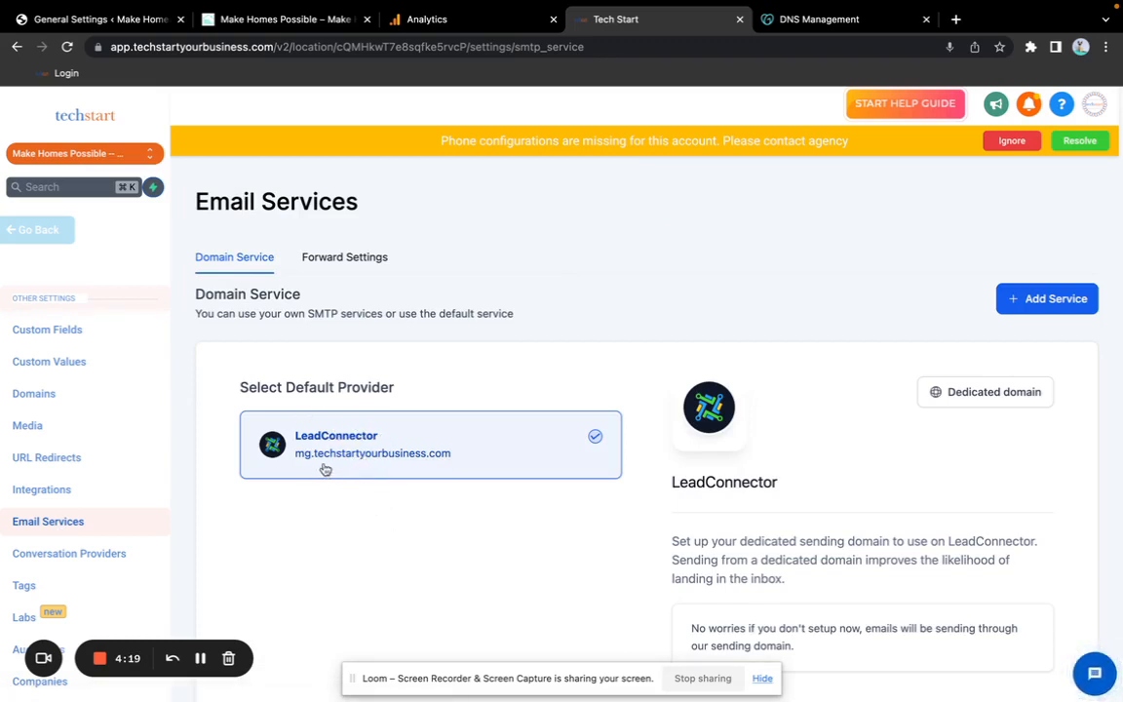
pyautogui.scroll(-1, 443, 473)
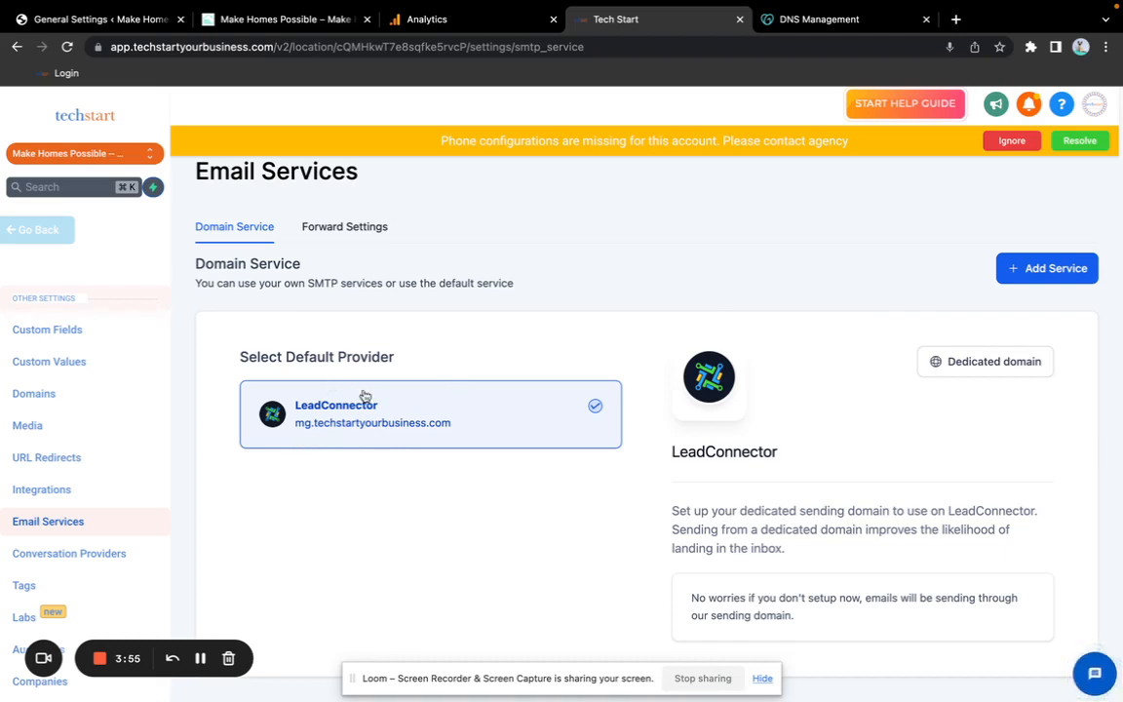
# Step: Add mail.makehomespossible.org as a dedicated sending domain and submit it for verification
pyautogui.click(966, 374)
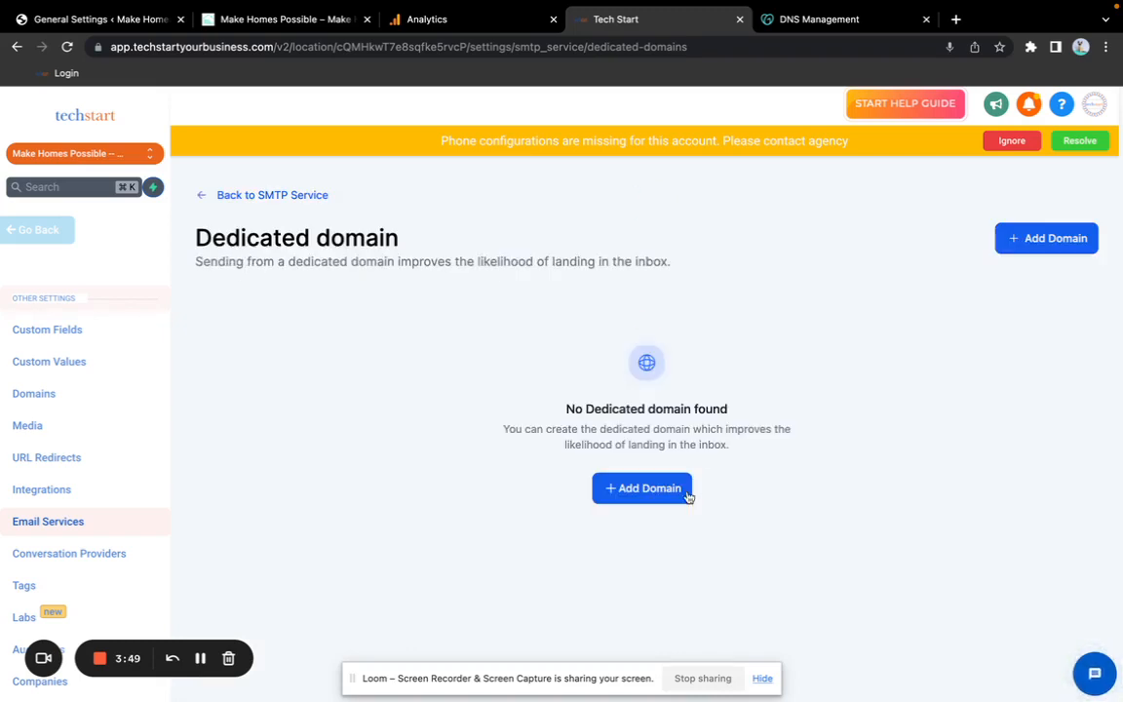
pyautogui.click(686, 496)
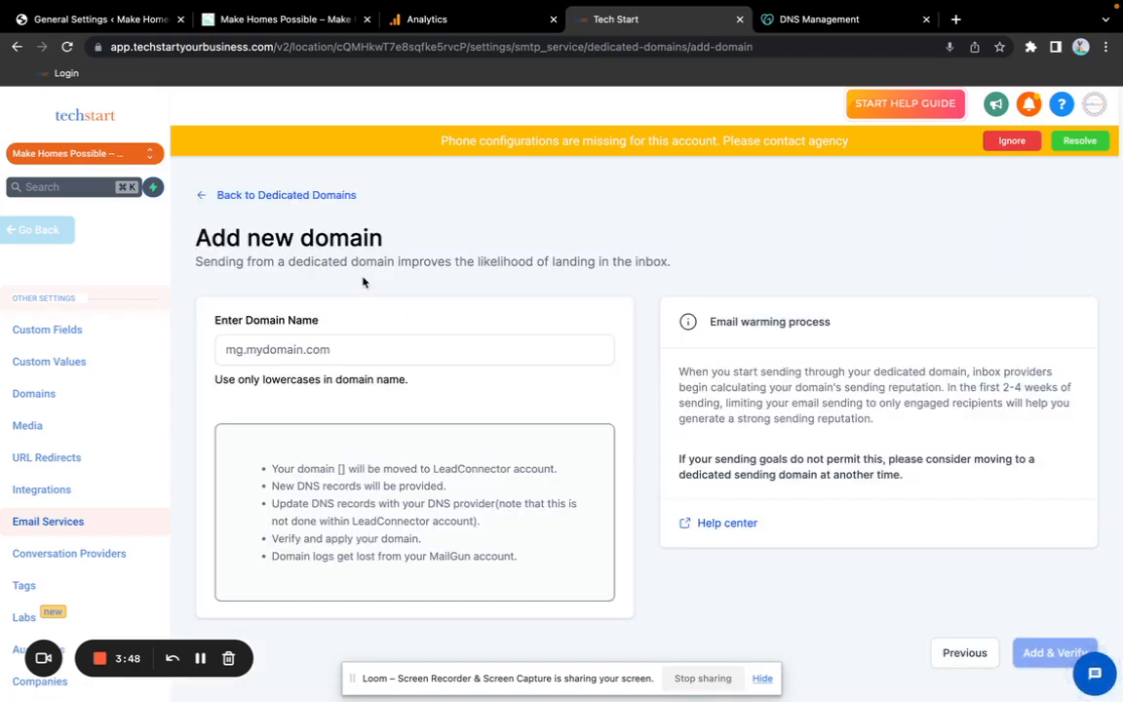
pyautogui.click(343, 346)
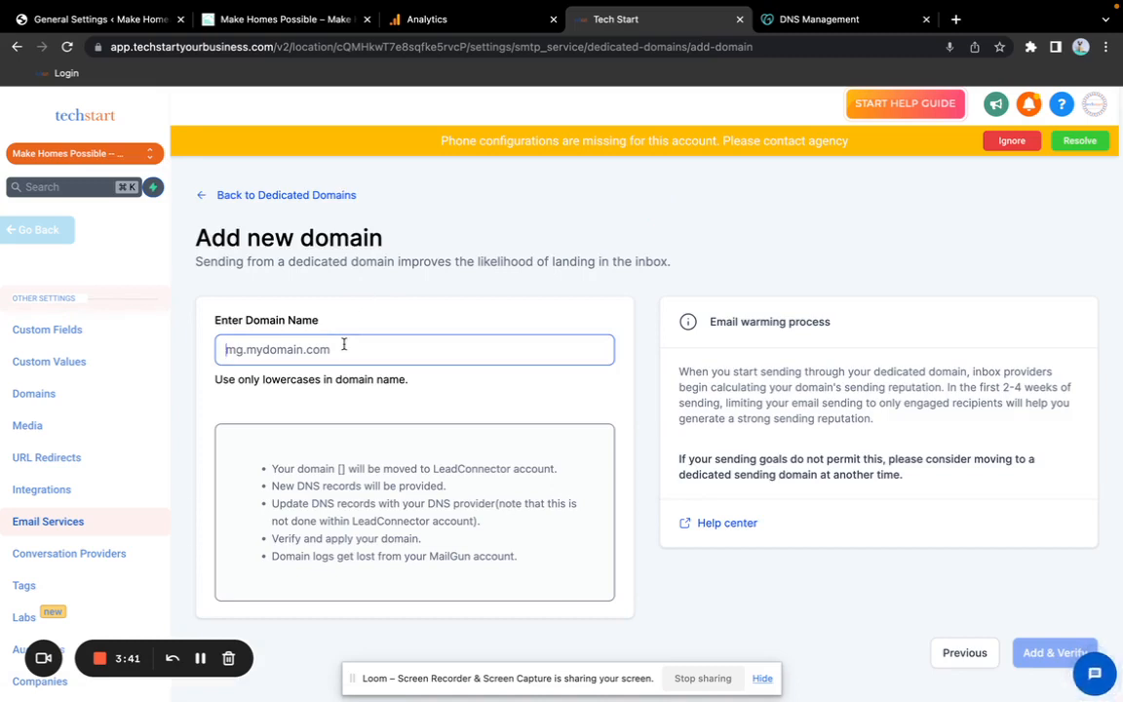
pyautogui.write('mail.ma')
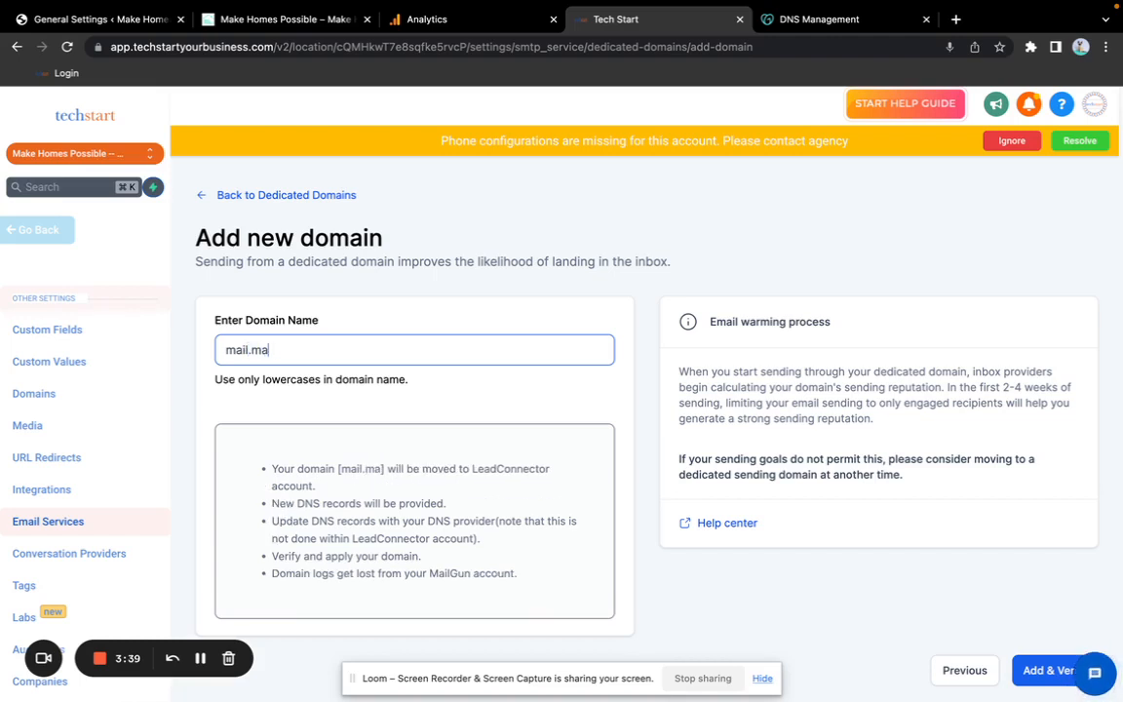
pyautogui.write('kehomespossible.org')
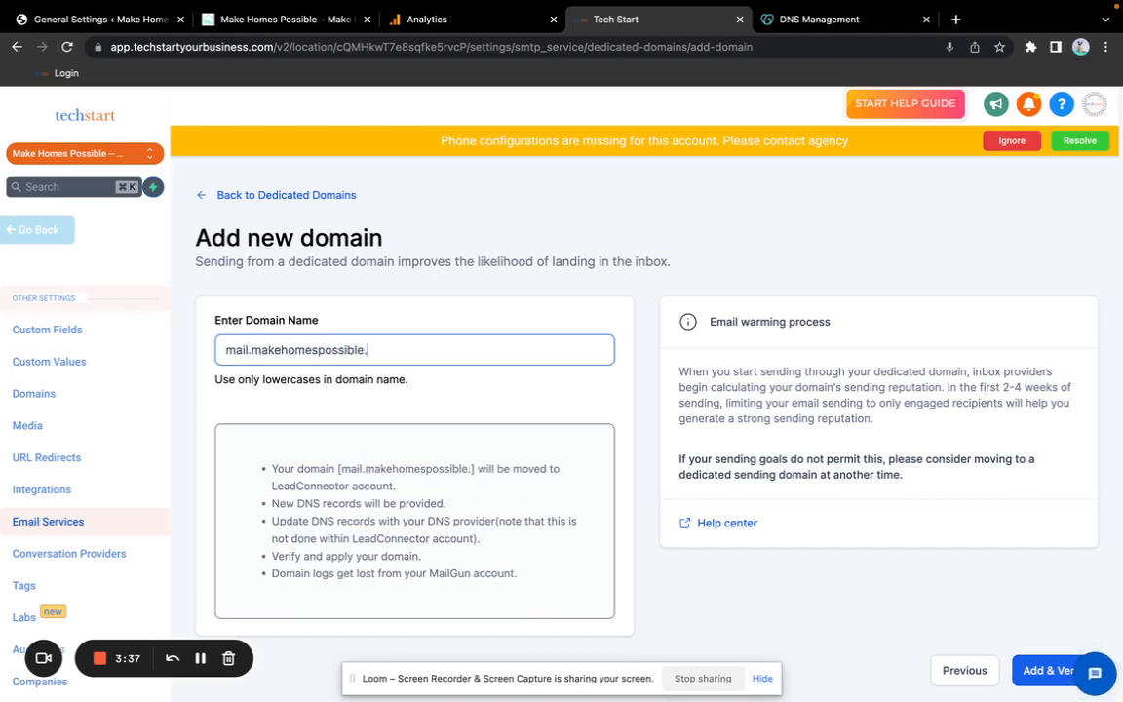
pyautogui.press('Tab')
pyautogui.click(592, 509)
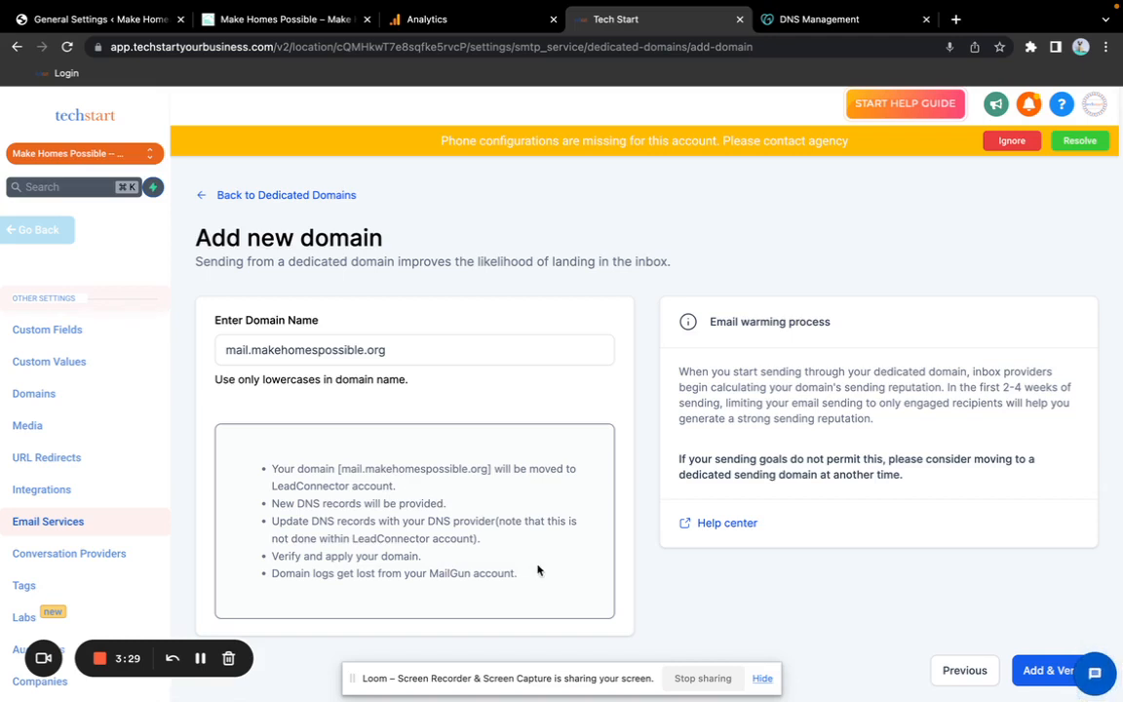
pyautogui.scroll(-1, 945, 617)
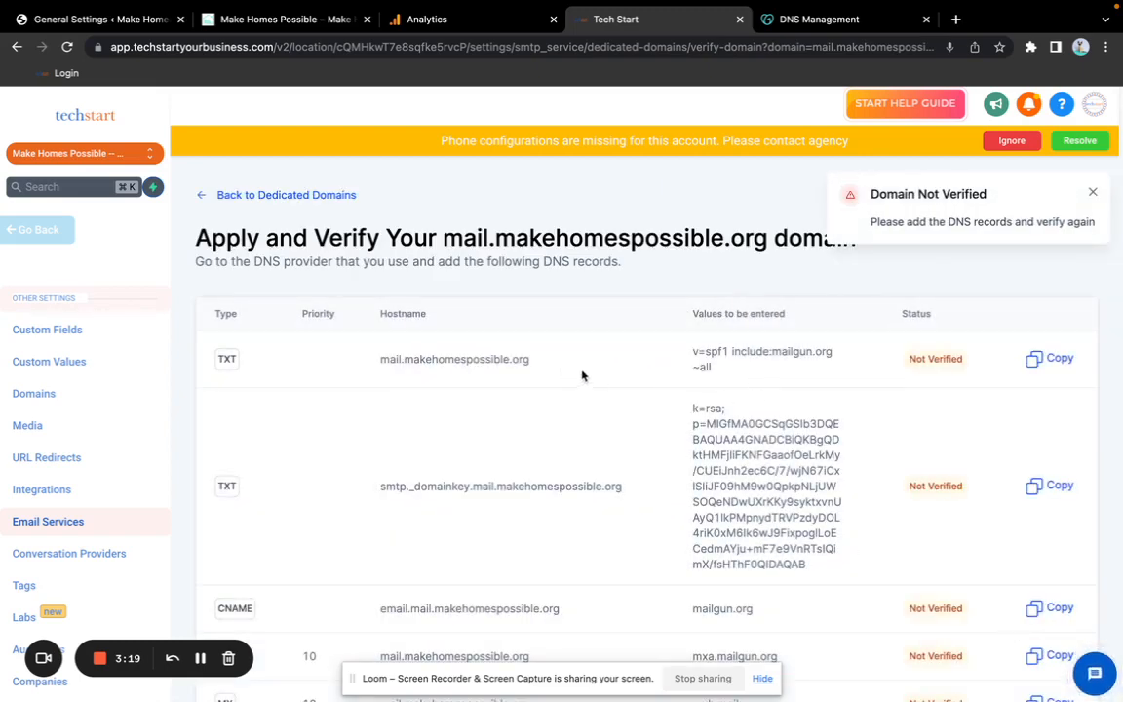
# Step: Start a new DNS record in GoDaddy, then copy the value of the mail.makehomespossible.org TXT record from Tech Start
pyautogui.click(824, 20)
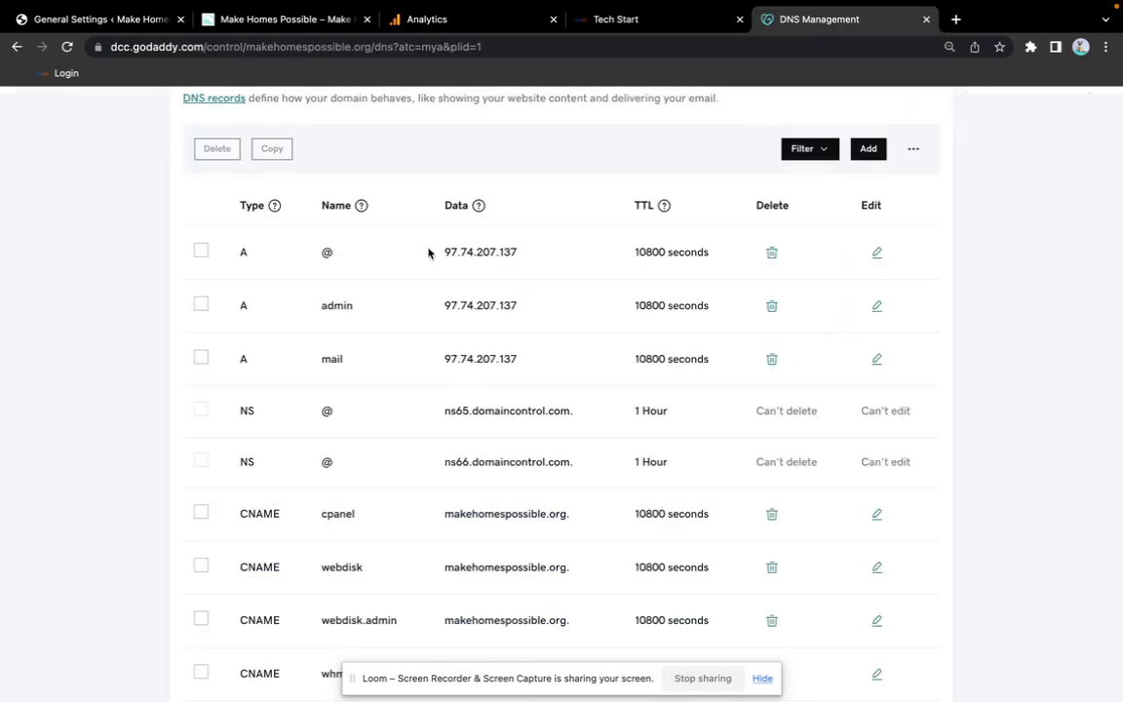
pyautogui.scroll(2, 501, 404)
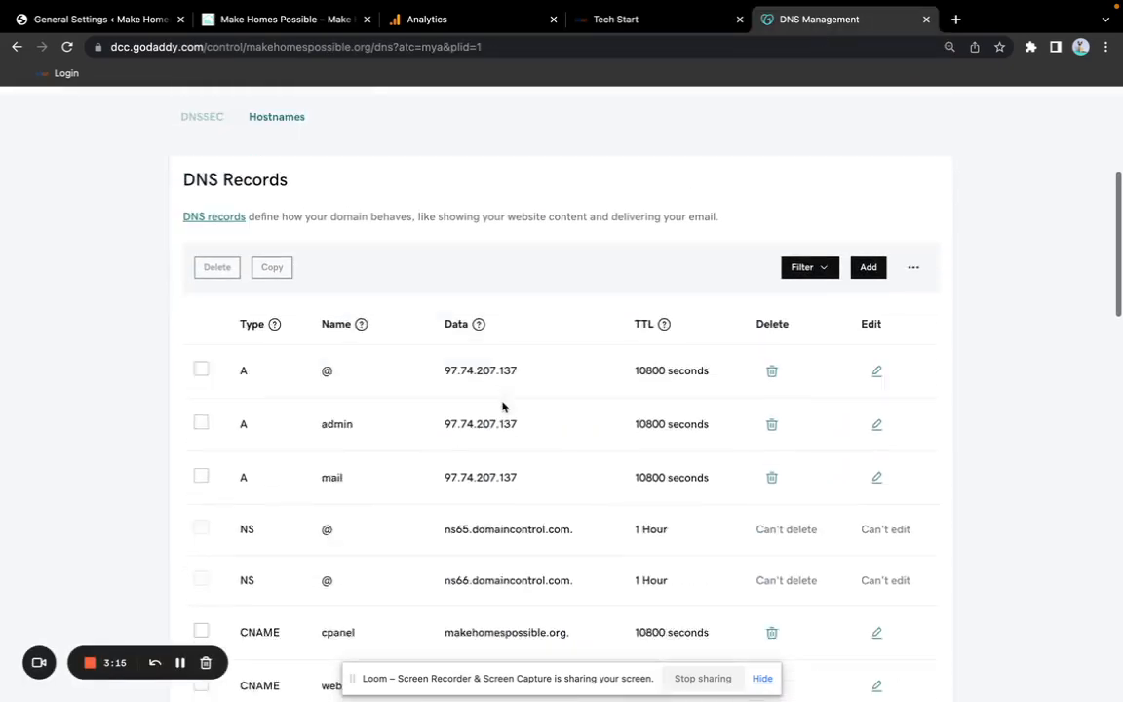
pyautogui.scroll(-1, 503, 405)
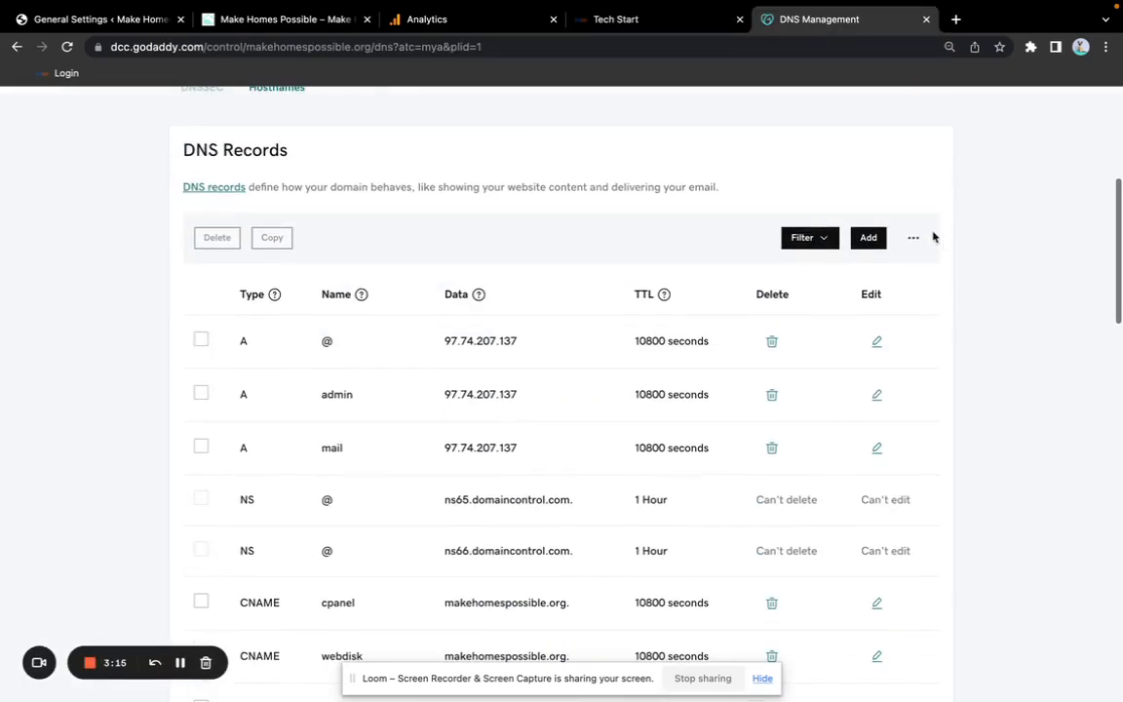
pyautogui.click(867, 250)
pyautogui.click(618, 18)
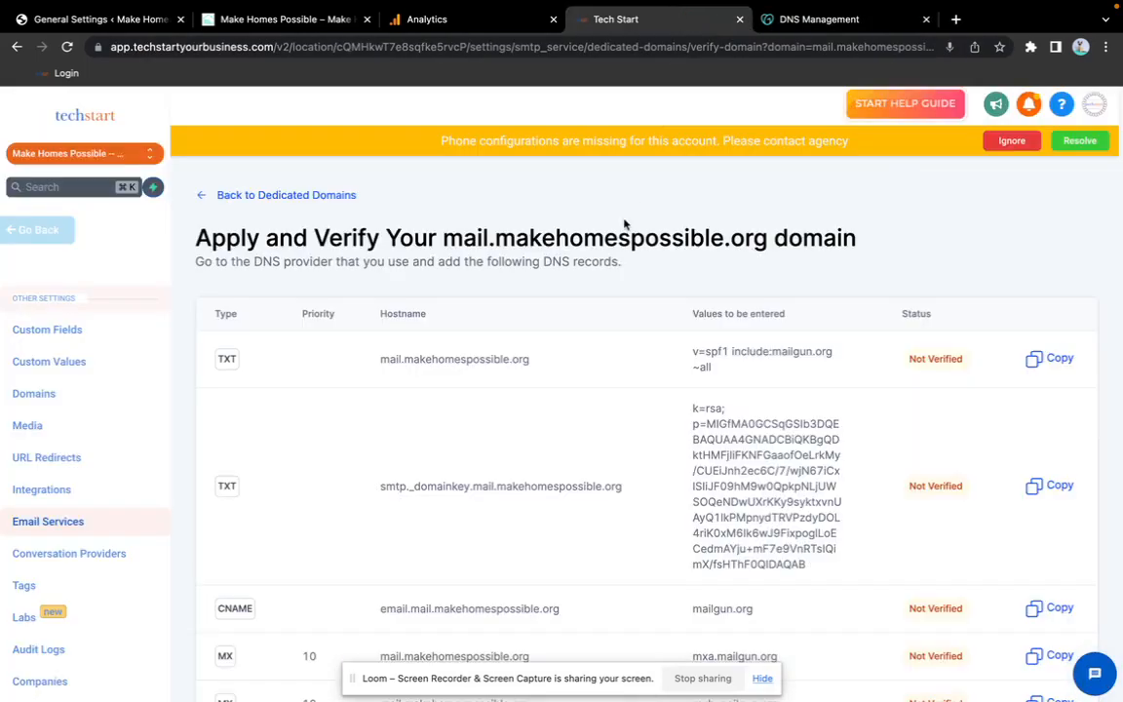
pyautogui.scroll(-1, 546, 361)
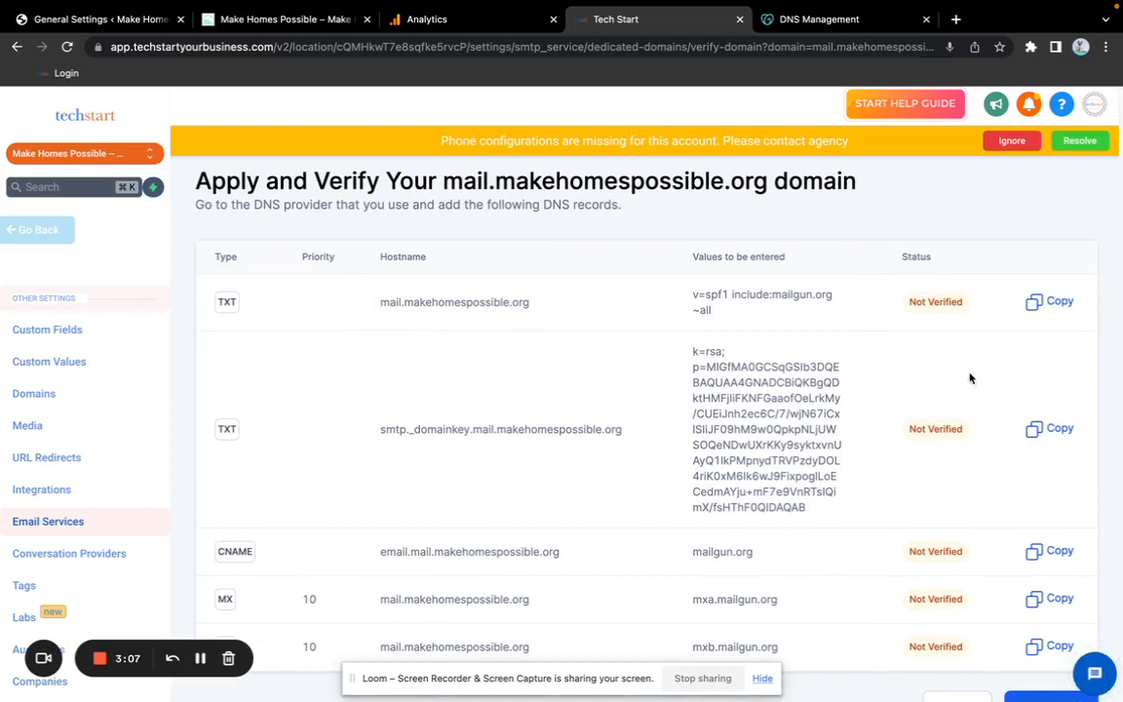
pyautogui.click(1051, 304)
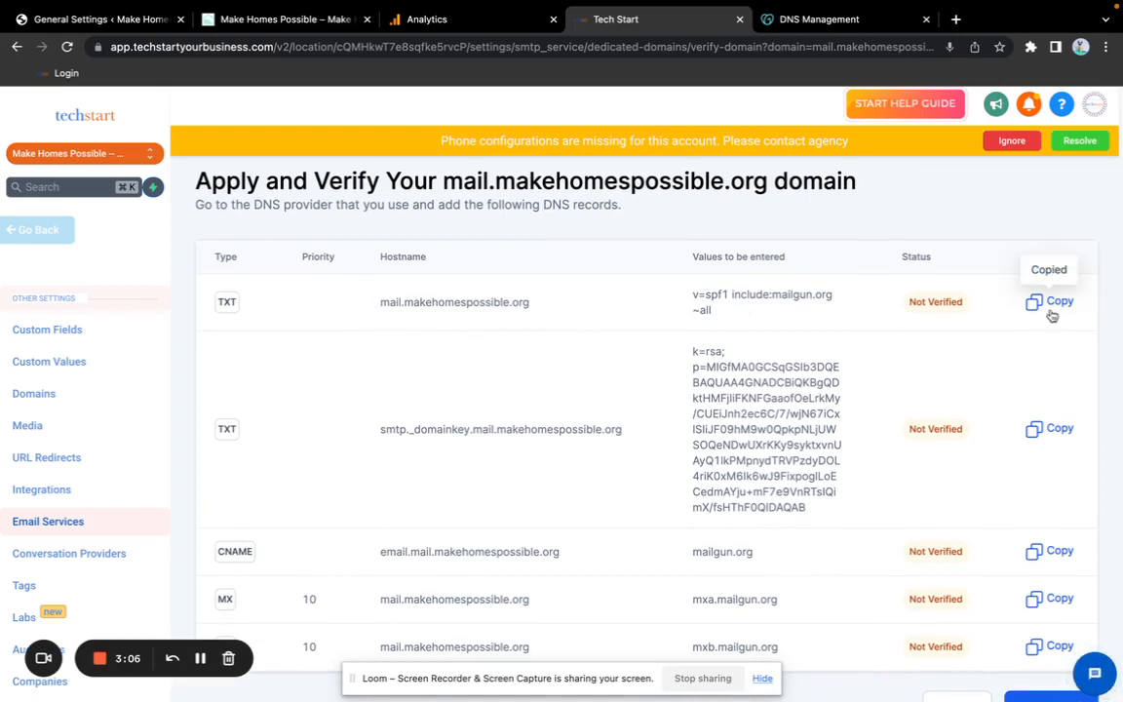
# Step: In GoDaddy, add a TXT record named mail with the value v=spf1 include:mailgun.org ~all and a TTL of 1/2 Hour
pyautogui.click(823, 32)
pyautogui.click(225, 359)
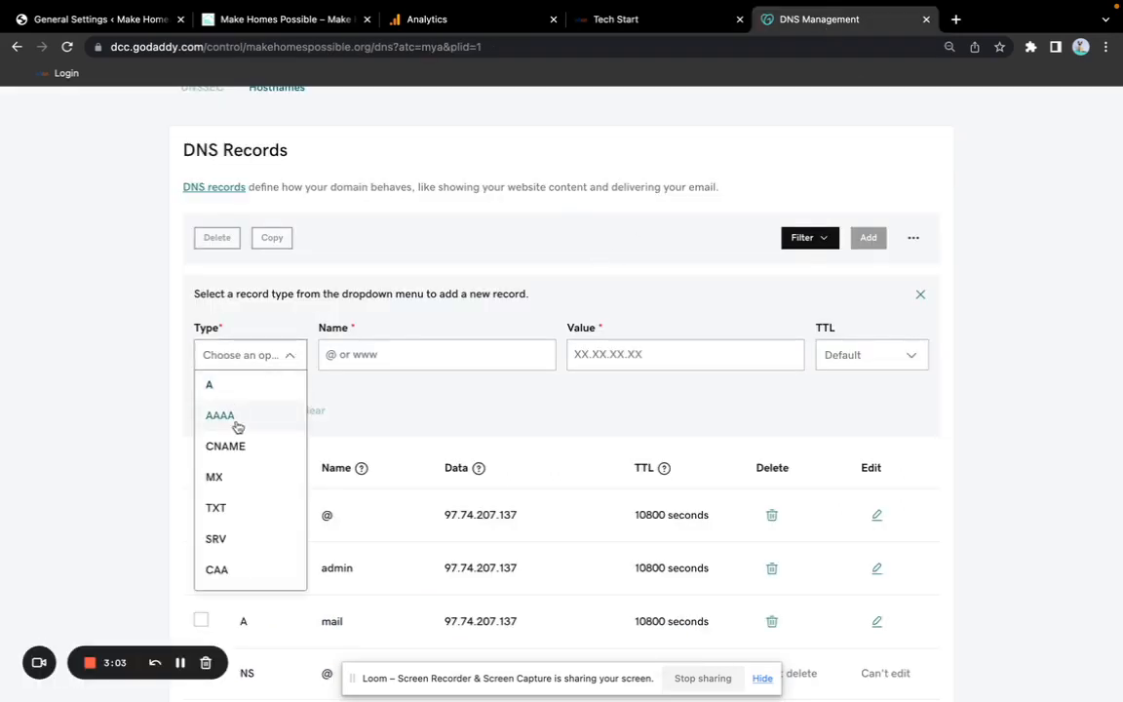
pyautogui.click(243, 509)
pyautogui.click(379, 355)
pyautogui.write('mail')
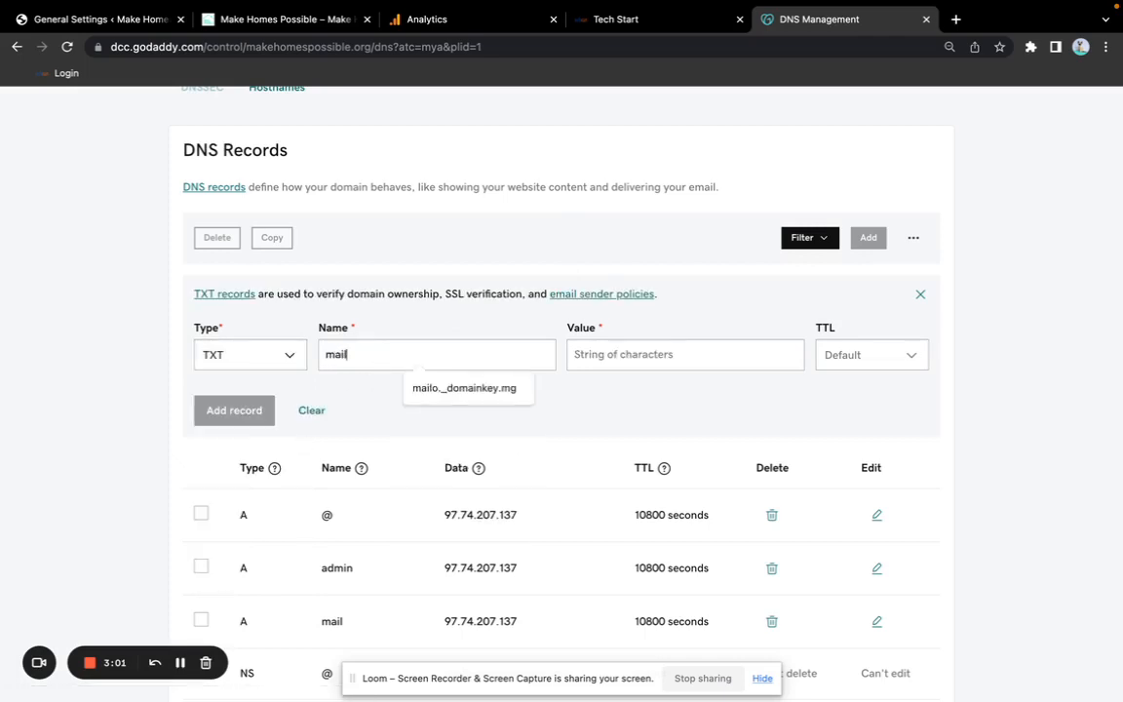
pyautogui.press('Tab')
pyautogui.press('super+v')
pyautogui.click(895, 357)
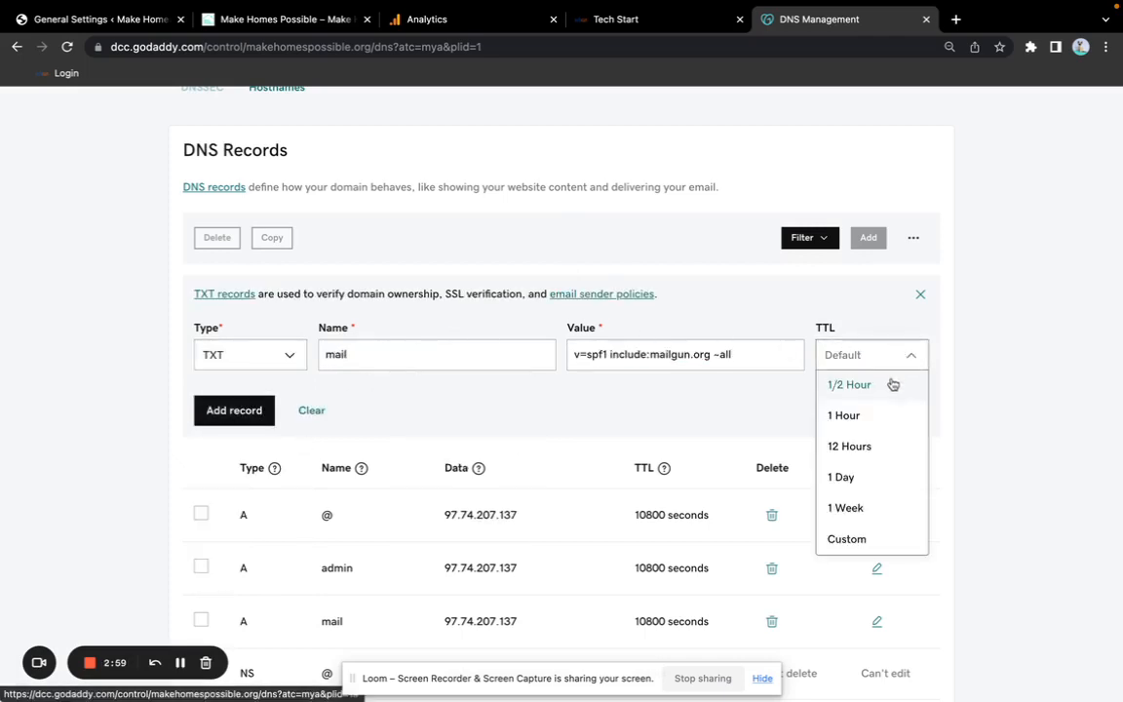
pyautogui.click(890, 384)
pyautogui.click(254, 404)
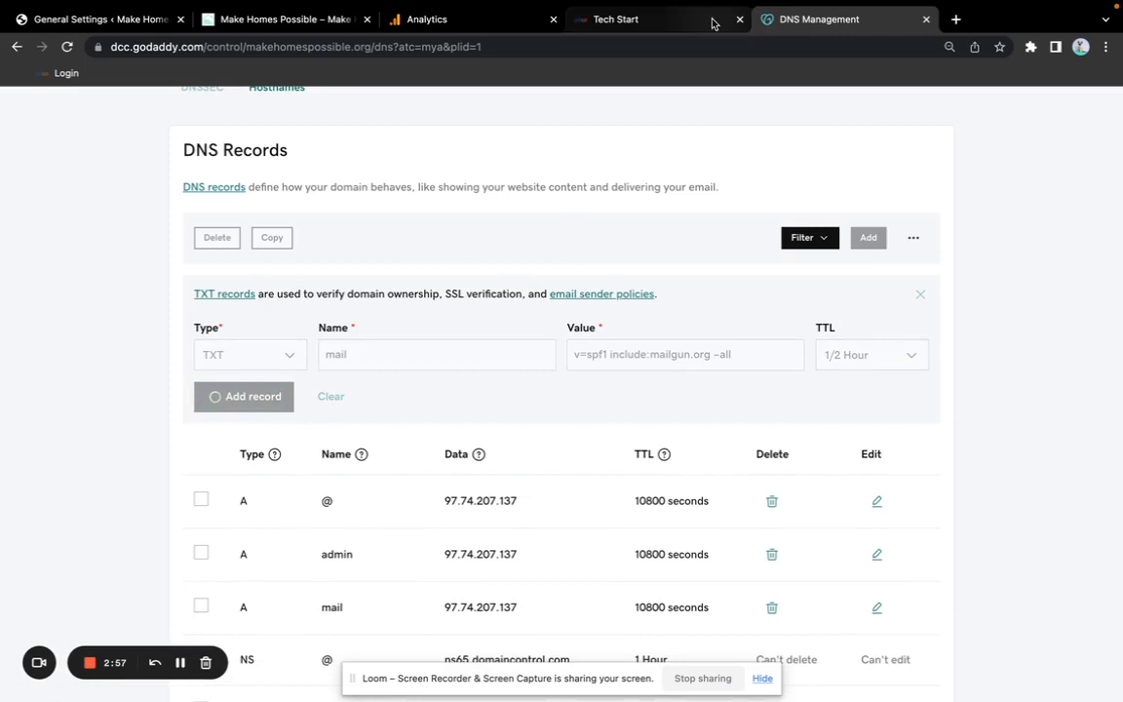
# Step: Copy the k=rsa value of the smtp._domainkey record from Tech Start and paste it as the value of a new TXT record in GoDaddy
pyautogui.click(682, 18)
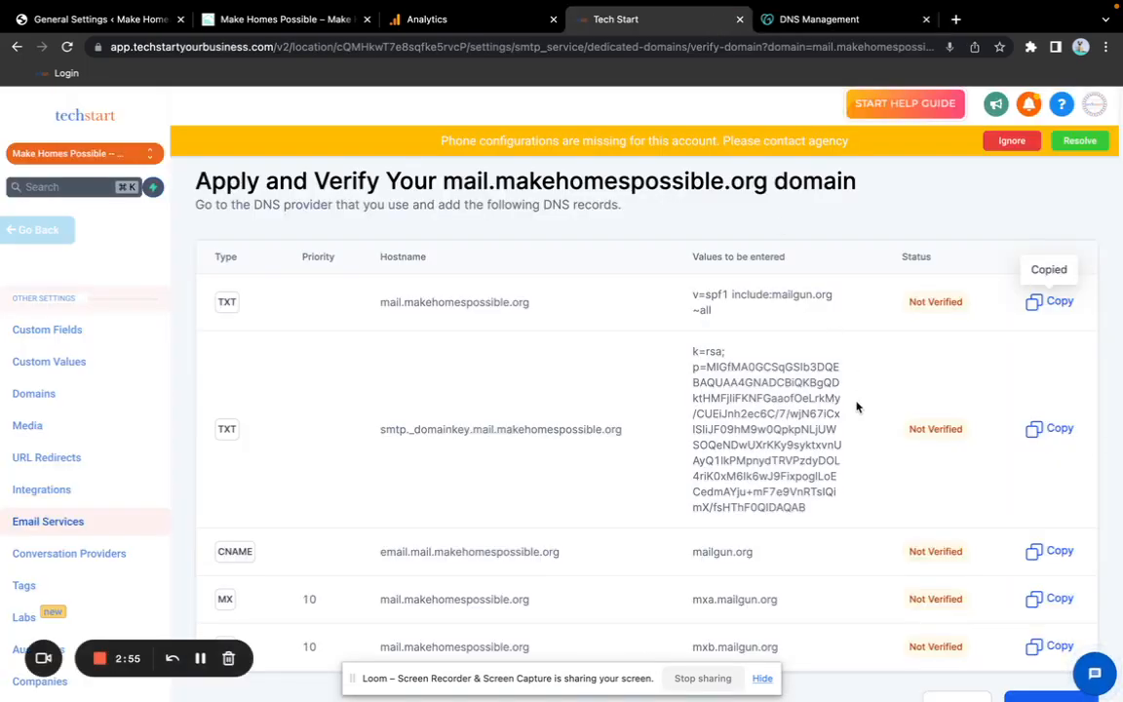
pyautogui.click(1059, 429)
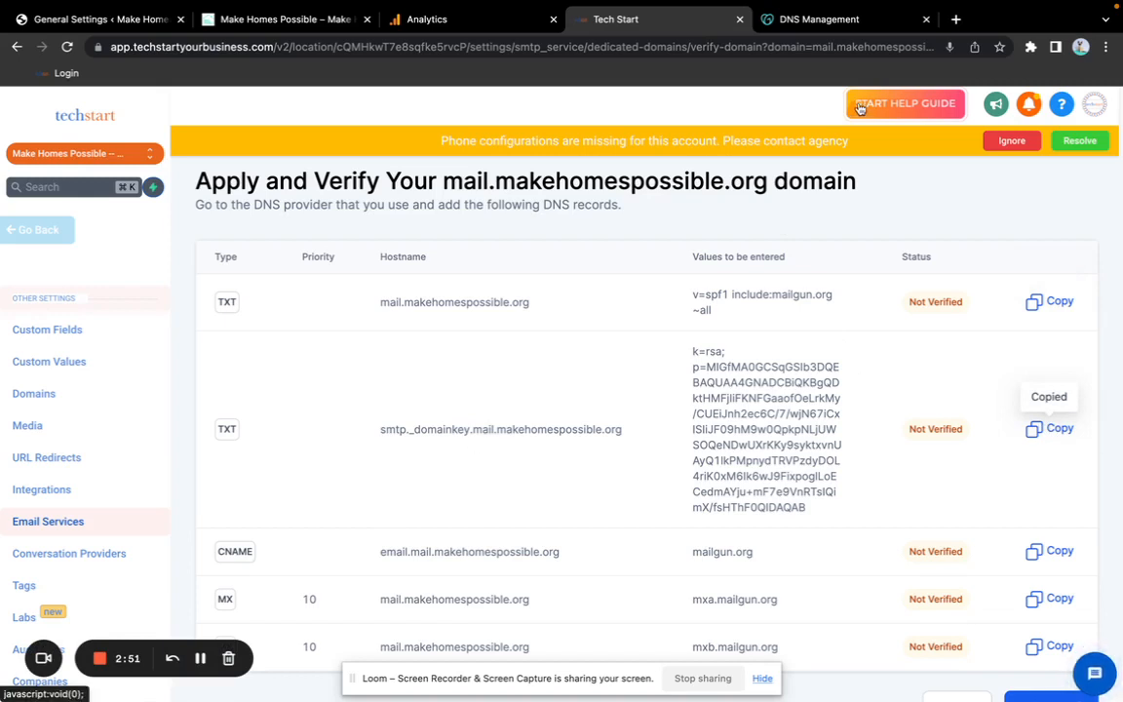
pyautogui.click(819, 19)
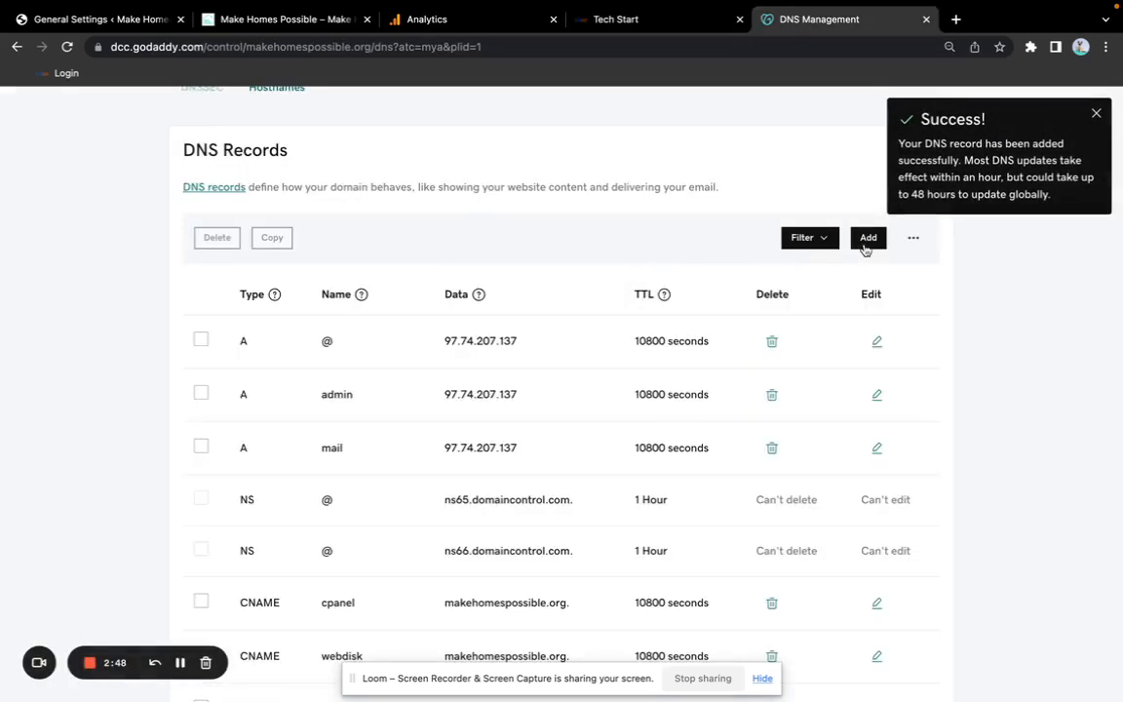
pyautogui.click(868, 237)
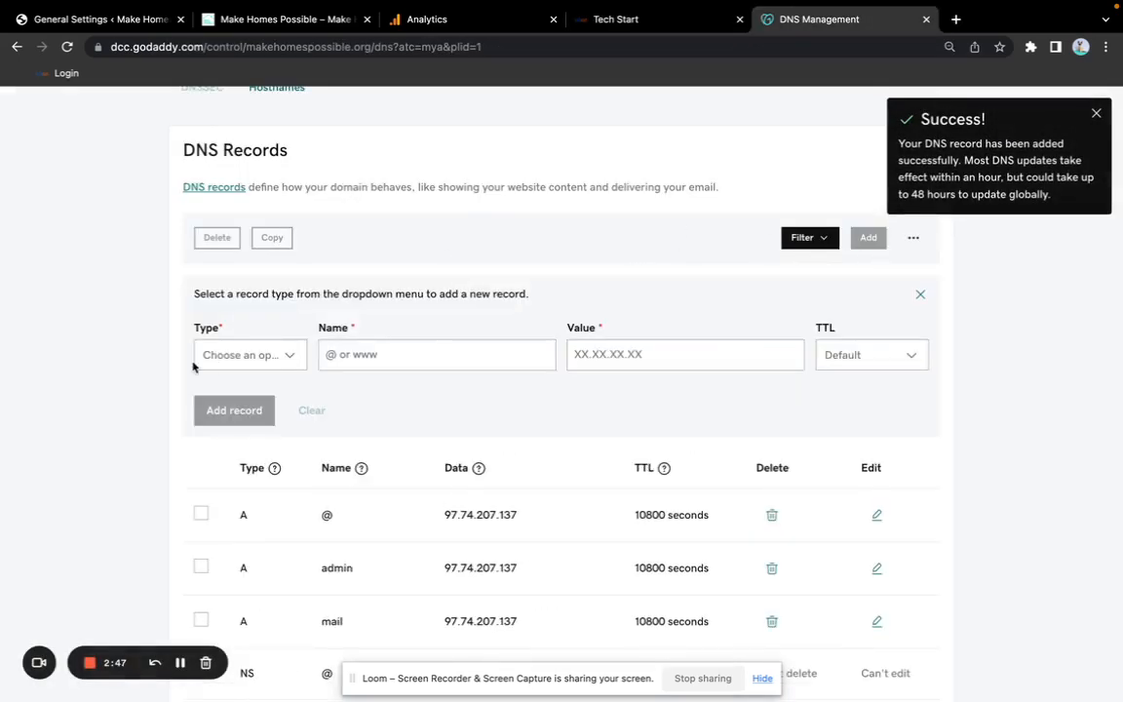
pyautogui.click(229, 356)
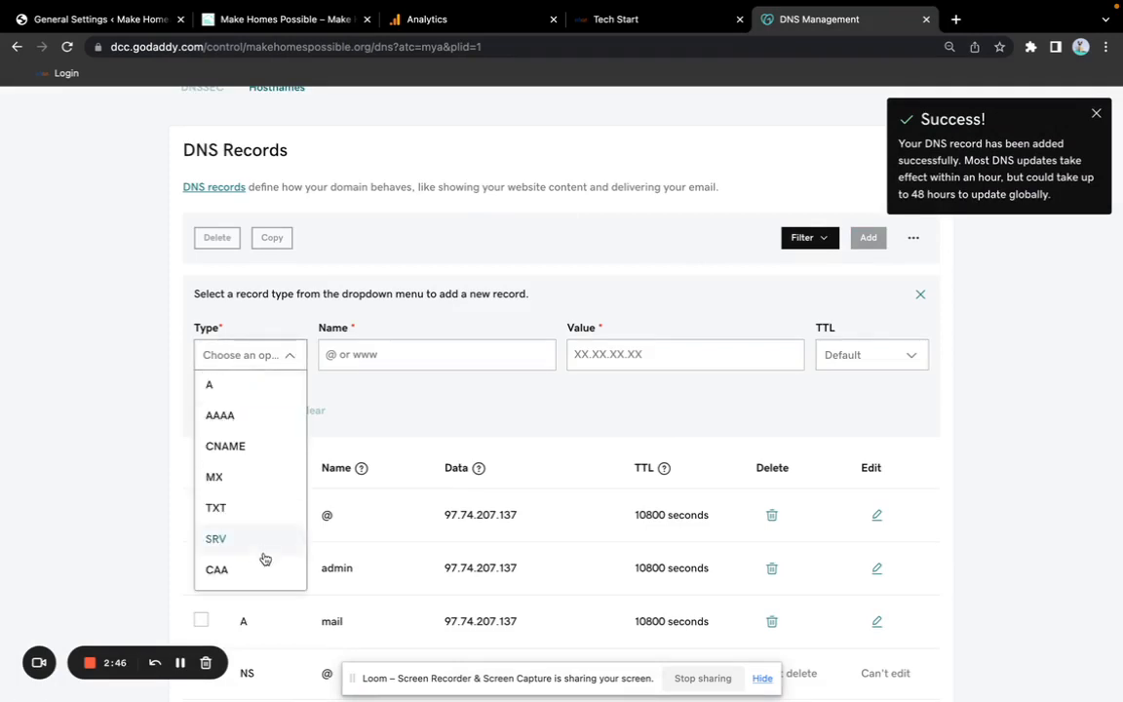
pyautogui.click(240, 505)
pyautogui.click(606, 354)
pyautogui.press('super+v')
# Step: Try to add the TXT record with the copied hostname smtp._domainkey.mail.makehomespossible.org as its name and a TTL of 1/2 Hour
pyautogui.press('super+alt+Left')
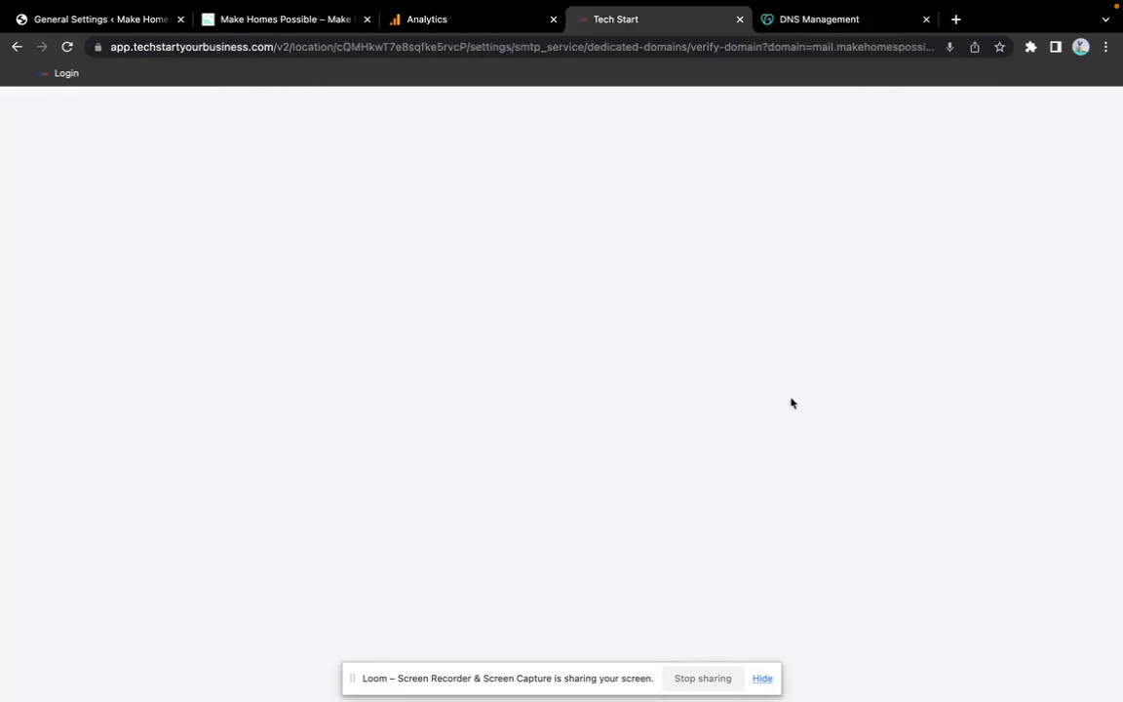
pyautogui.tripleClick(602, 429)
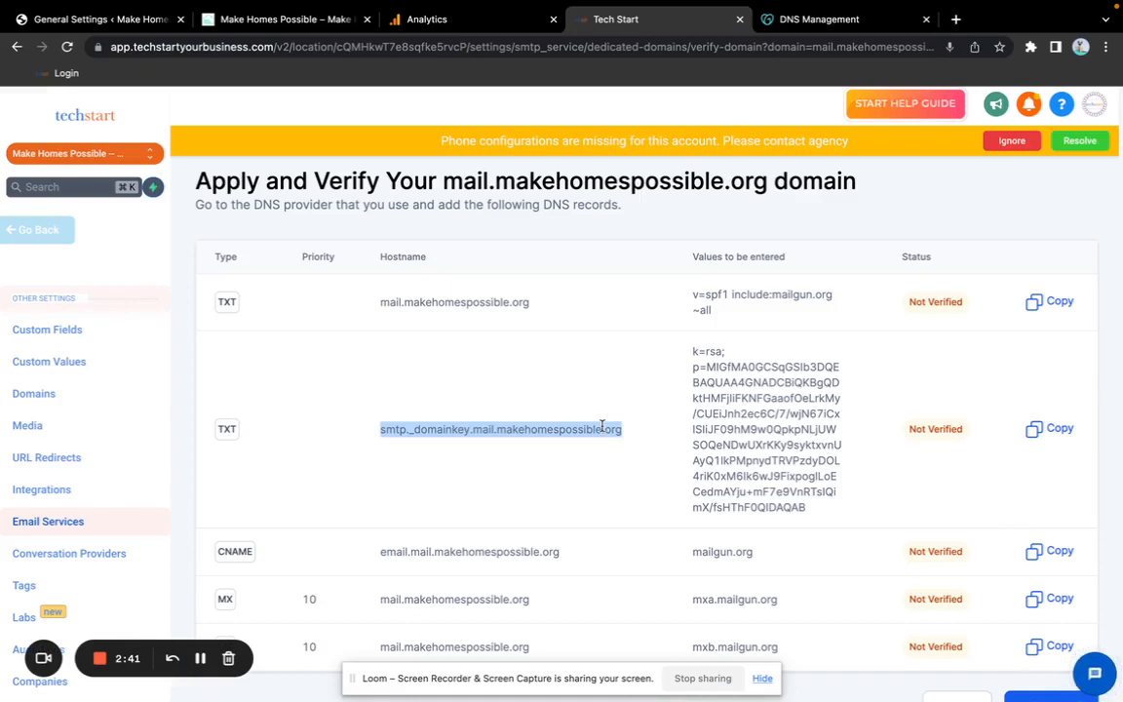
pyautogui.click(875, 37)
pyautogui.click(436, 348)
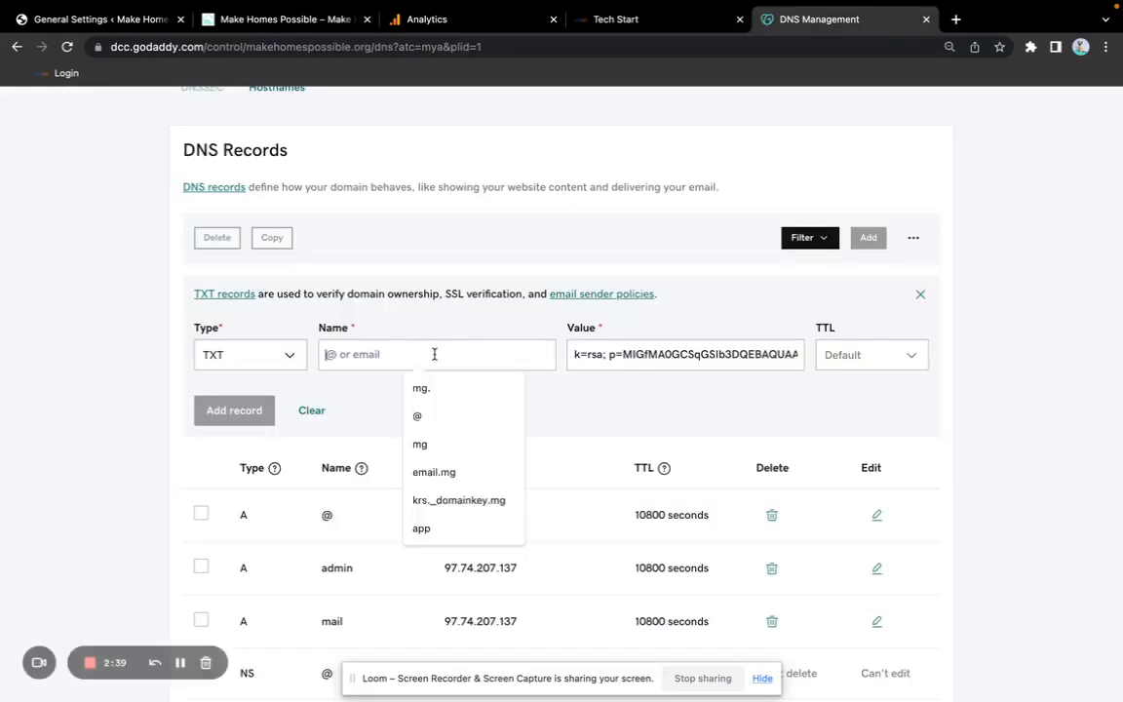
pyautogui.press('super+v')
pyautogui.click(913, 356)
pyautogui.click(838, 383)
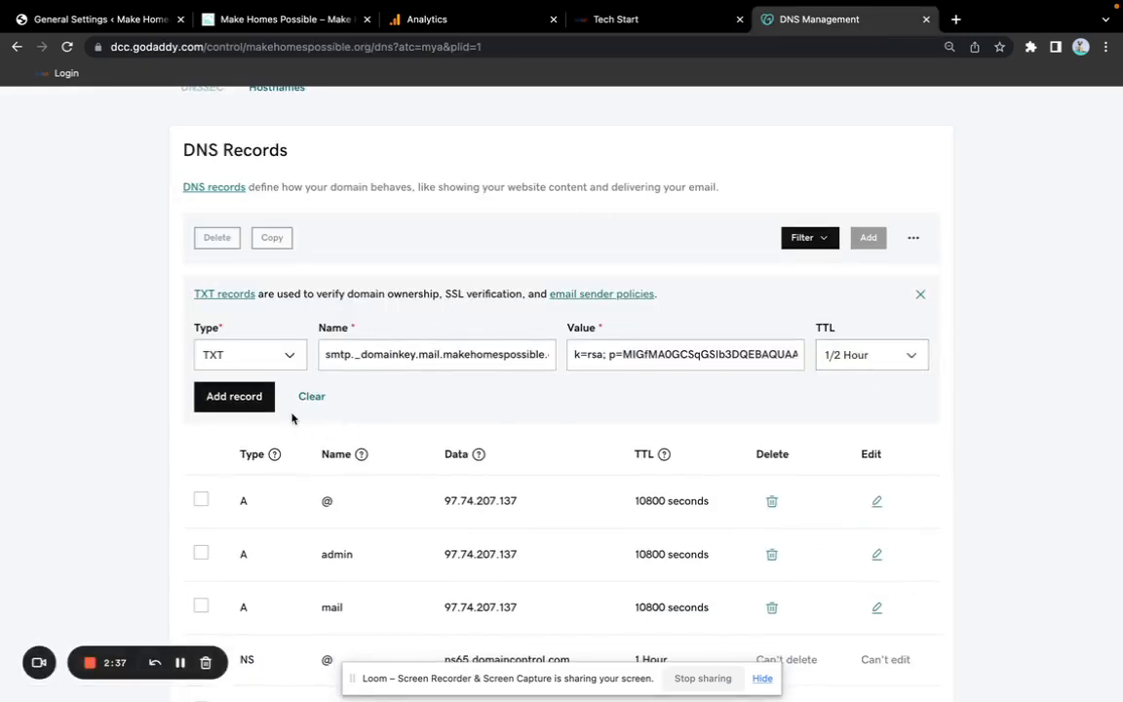
pyautogui.click(244, 396)
# Step: Switch to Tech Start and copy the mailgun.org value of the CNAME record
pyautogui.click(682, 29)
pyautogui.scroll(-1, 701, 515)
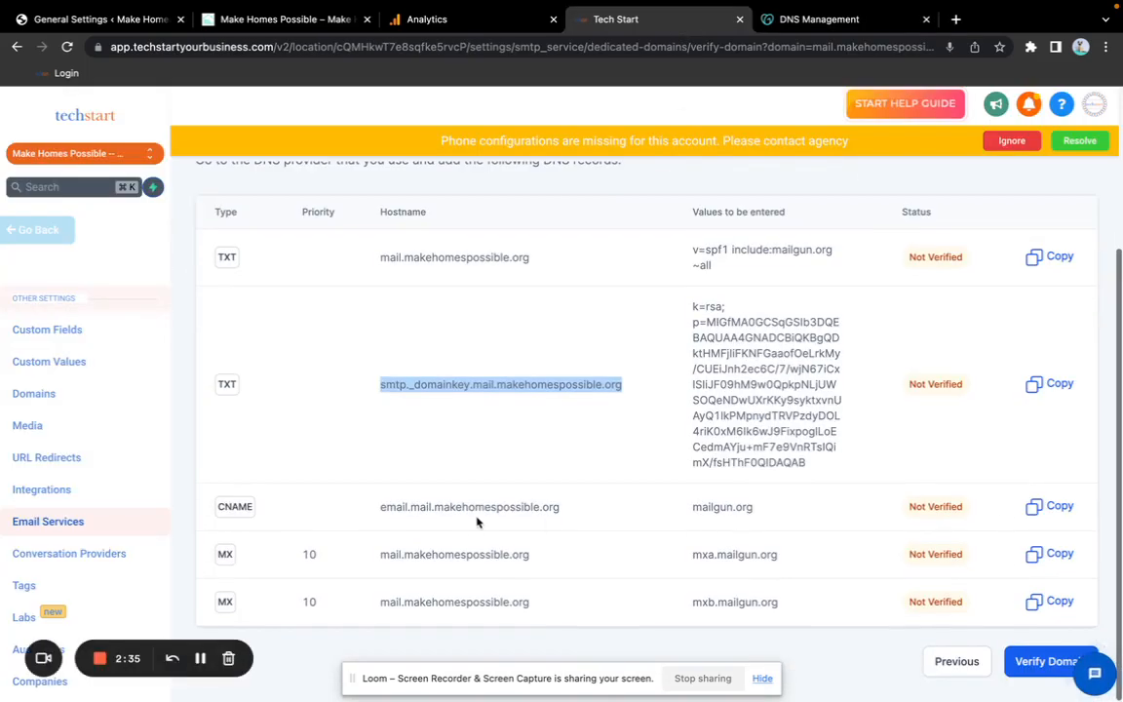
pyautogui.click(1066, 511)
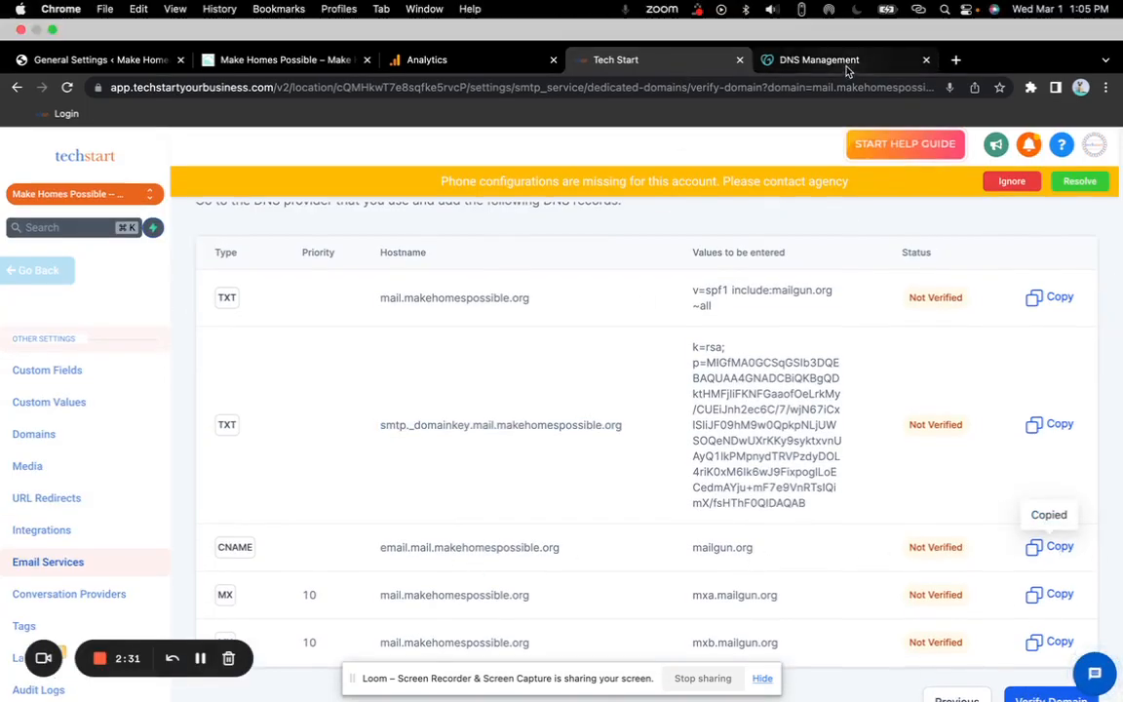
# Step: Back in GoDaddy, shorten the TXT record's name to its smtp._domainkey.mail part and add the record
pyautogui.click(844, 63)
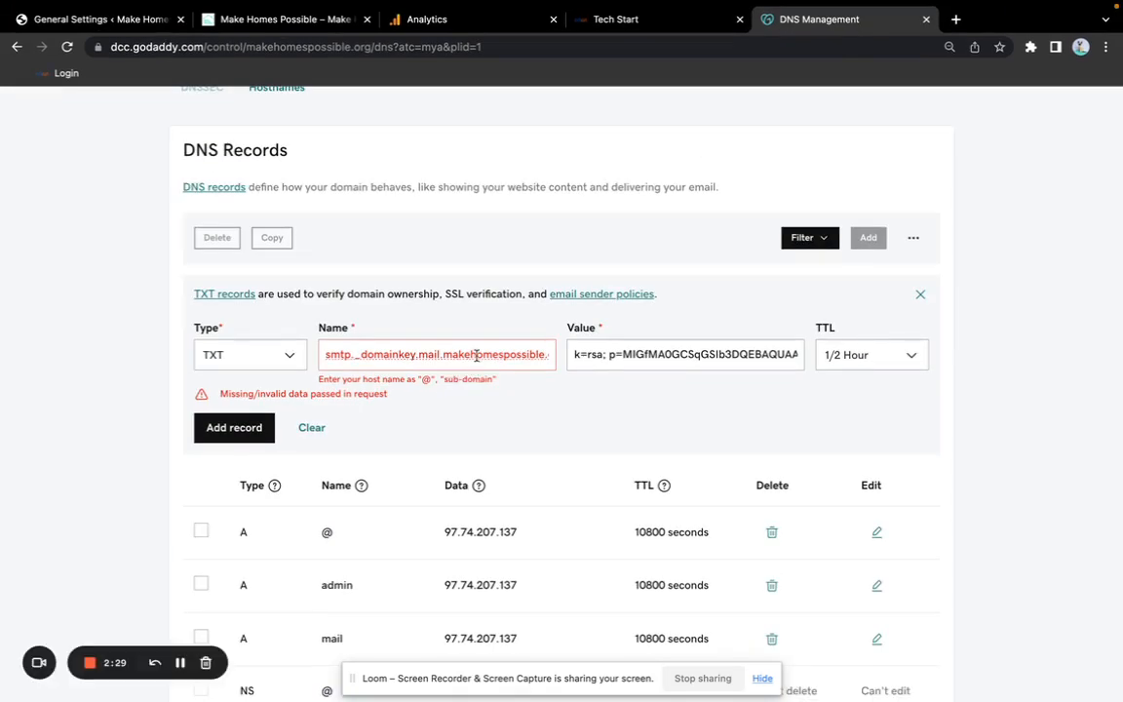
pyautogui.moveTo(443, 356); pyautogui.dragTo(552, 356)
pyautogui.press('BackSpace')
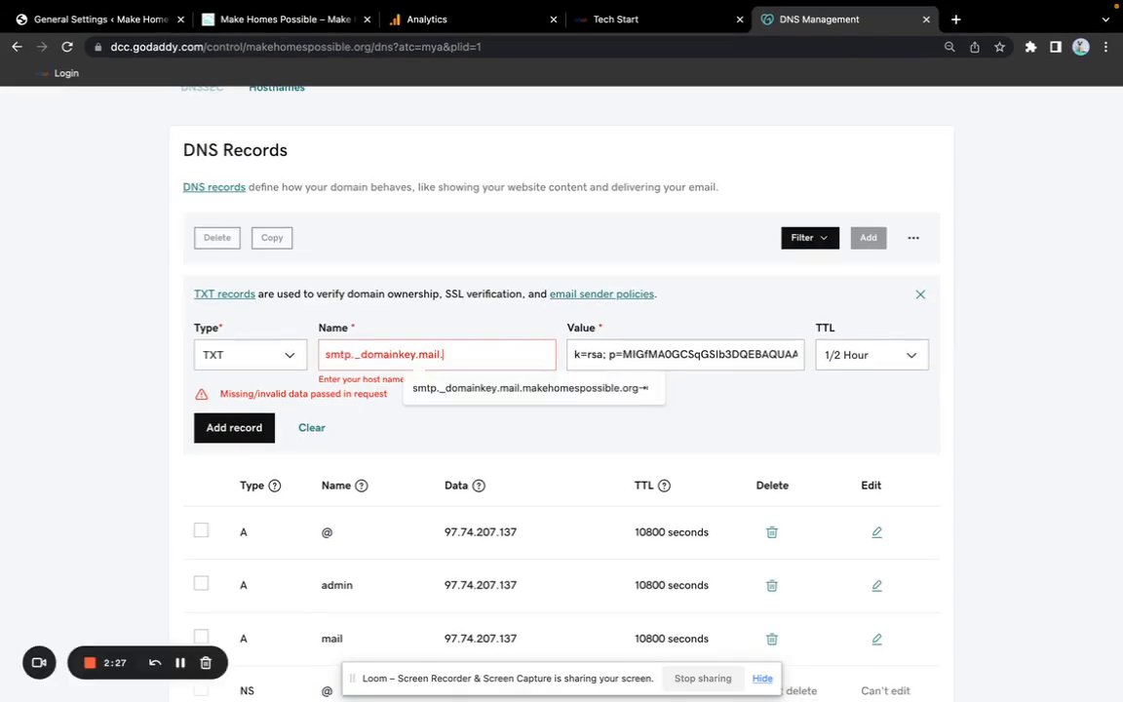
pyautogui.click(239, 423)
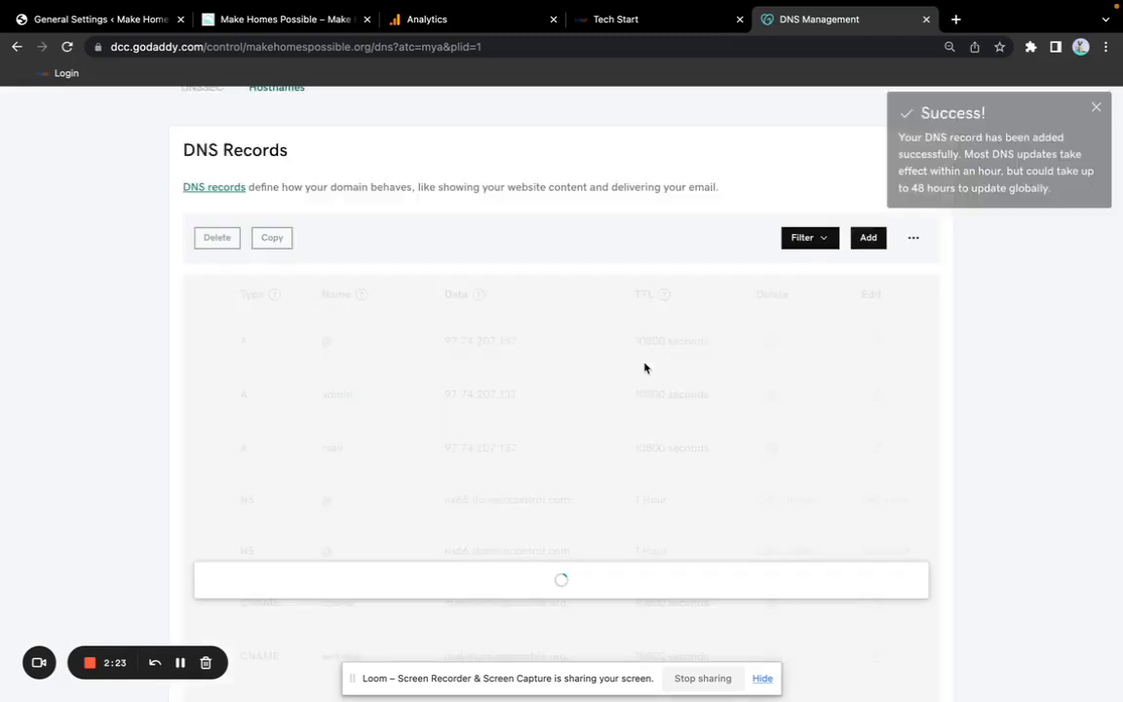
# Step: Start a new CNAME record with the name email.mail and the value mailgun.org
pyautogui.click(868, 238)
pyautogui.click(244, 355)
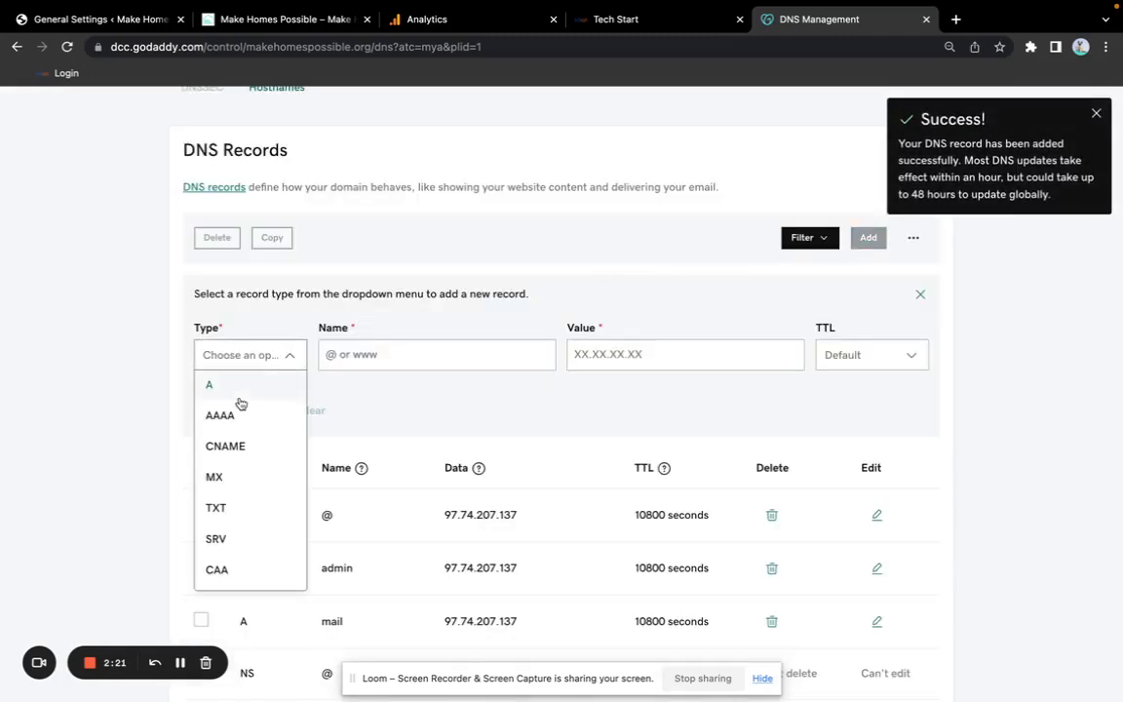
pyautogui.click(234, 447)
pyautogui.click(332, 355)
pyautogui.write('email.m')
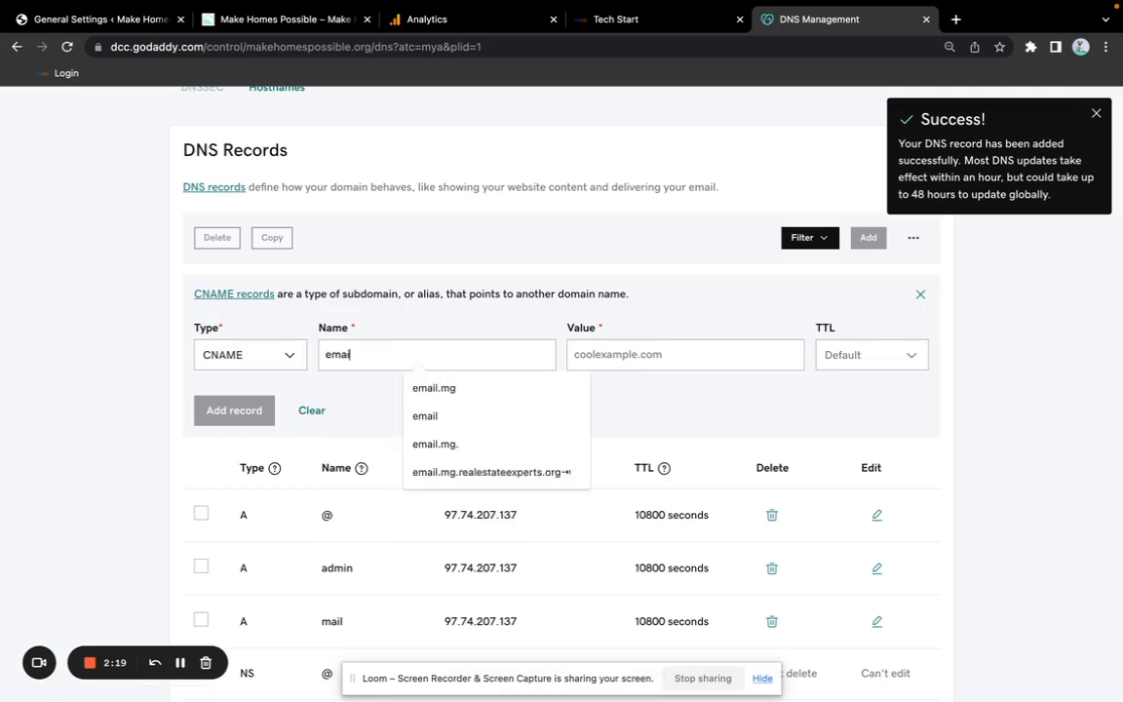
pyautogui.write('ail.m')
pyautogui.press('Tab')
pyautogui.write('mailgun.org')
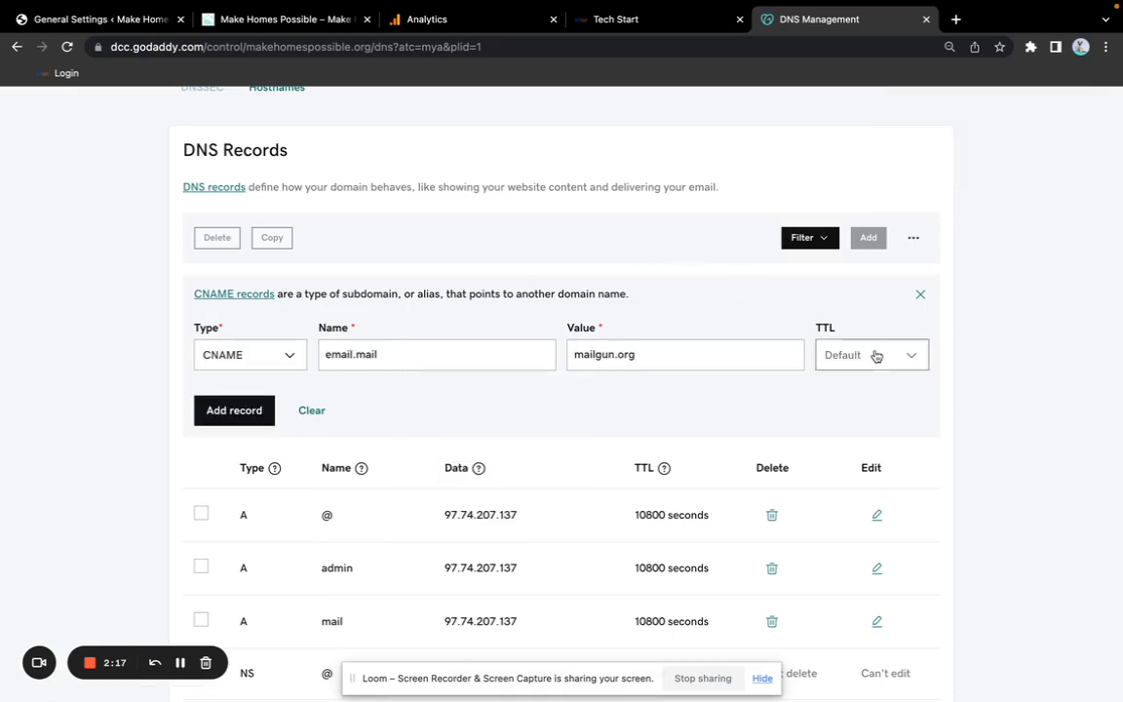
# Step: Set the CNAME record's TTL to 1/2 Hour, check its hostname against Tech Start, and add the record in GoDaddy
pyautogui.click(873, 355)
pyautogui.click(870, 390)
pyautogui.click(619, 21)
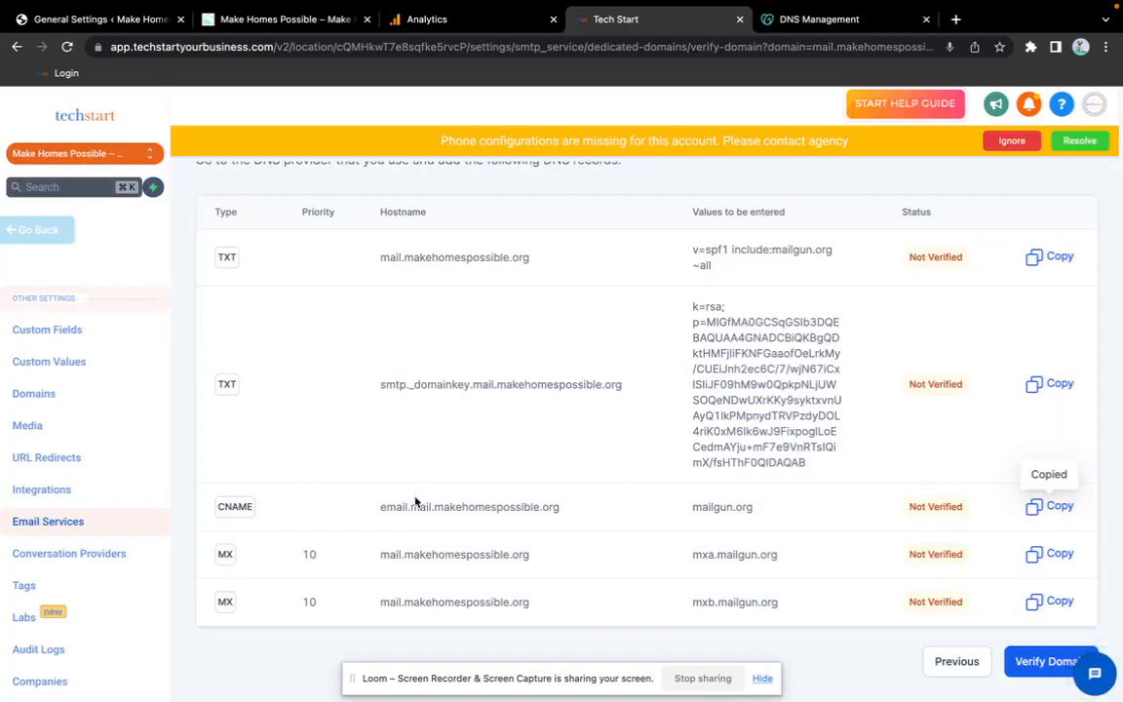
pyautogui.click(819, 20)
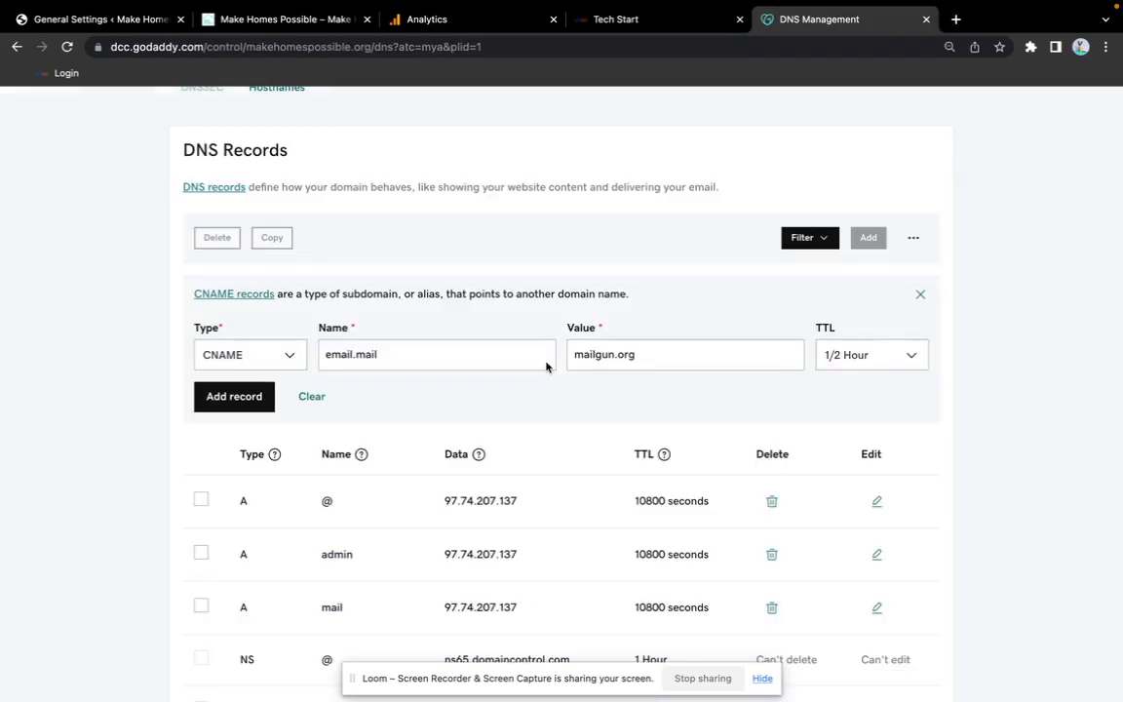
pyautogui.click(249, 405)
# Step: Copy the mxa.mailgun.org value from Tech Start and paste it as the value of a new MX record in GoDaddy
pyautogui.click(663, 22)
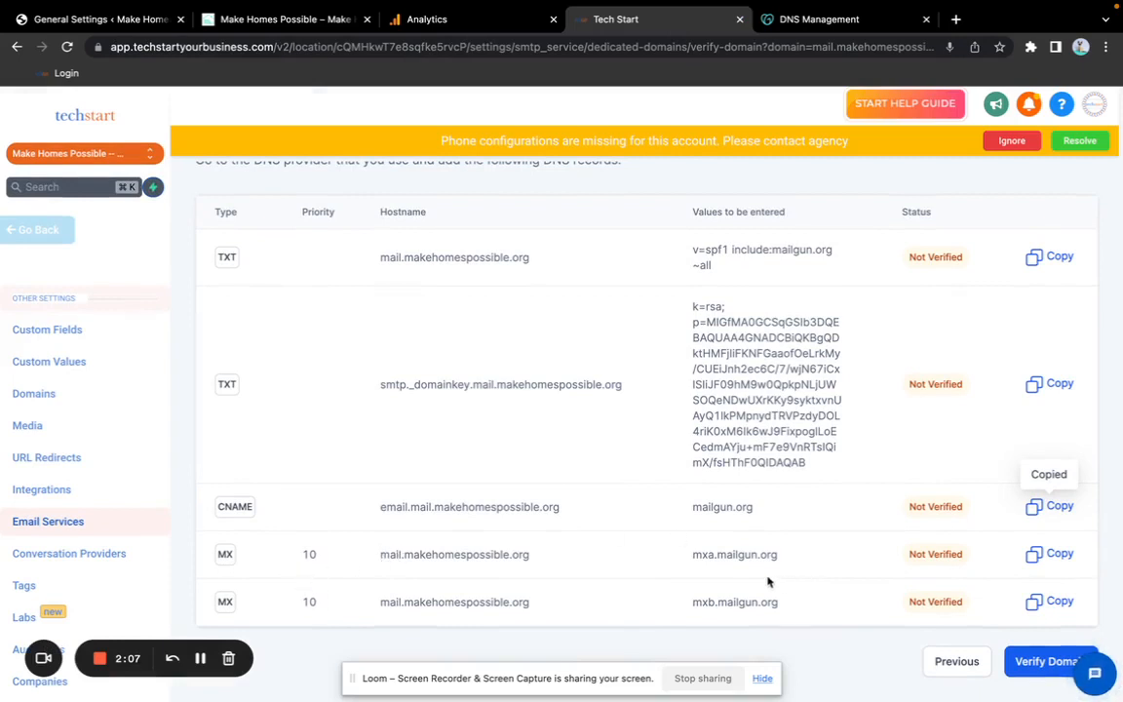
pyautogui.click(1055, 554)
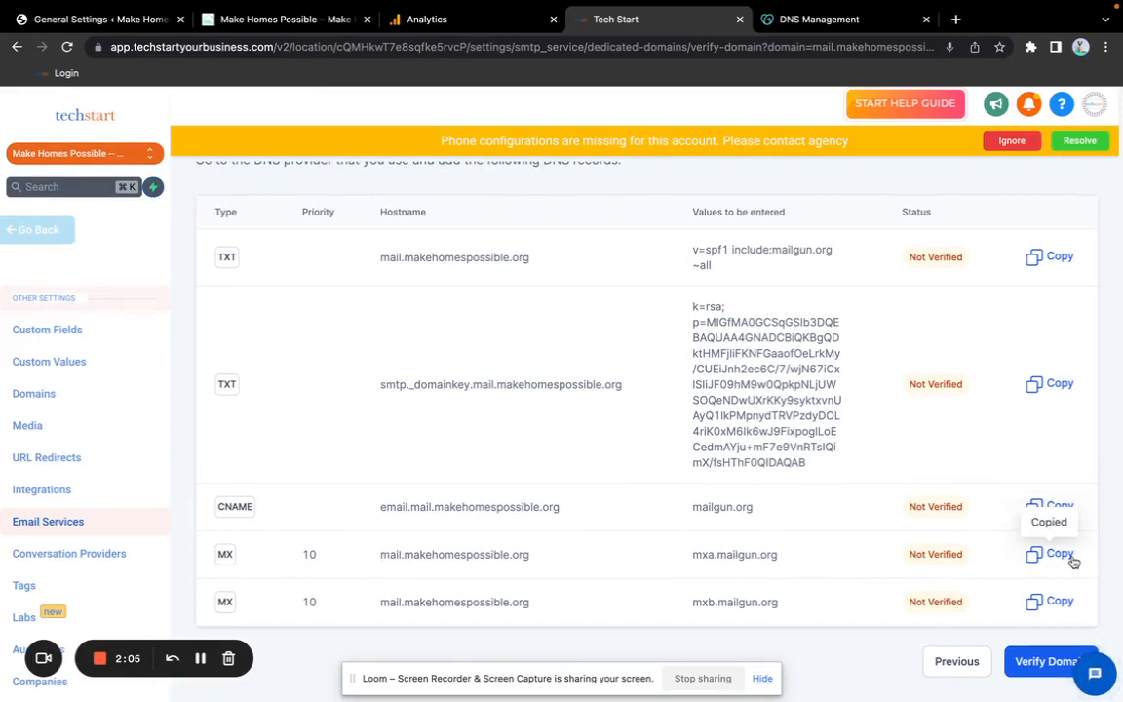
pyautogui.click(819, 19)
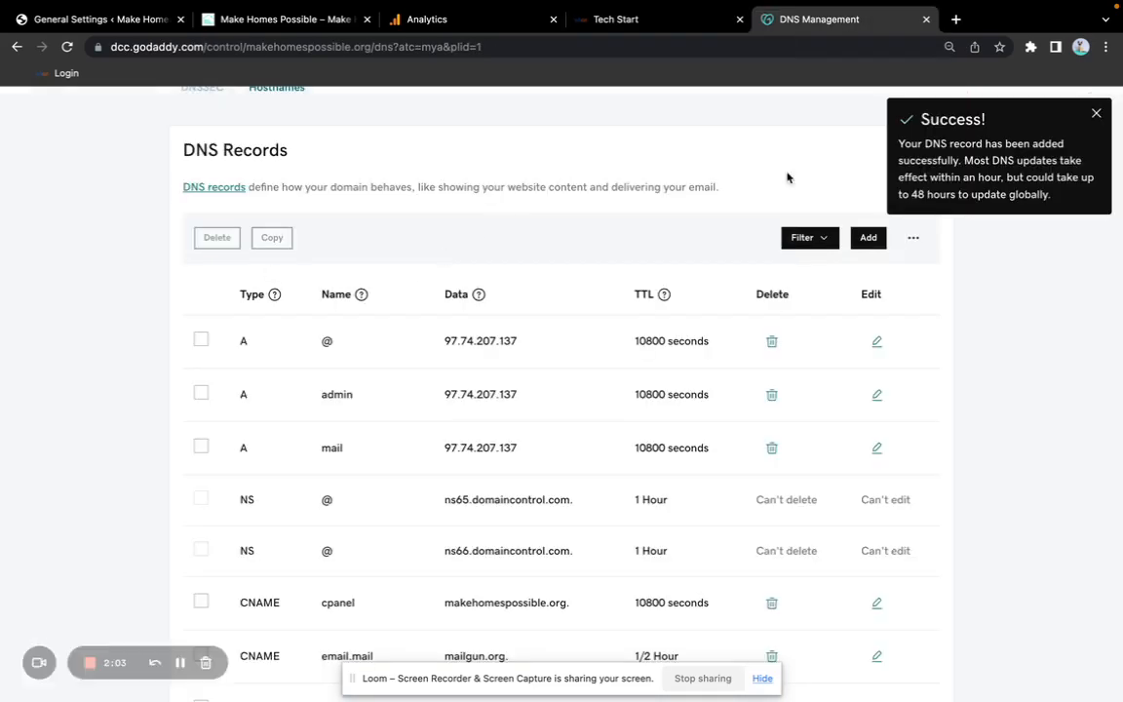
pyautogui.click(868, 239)
pyautogui.click(249, 354)
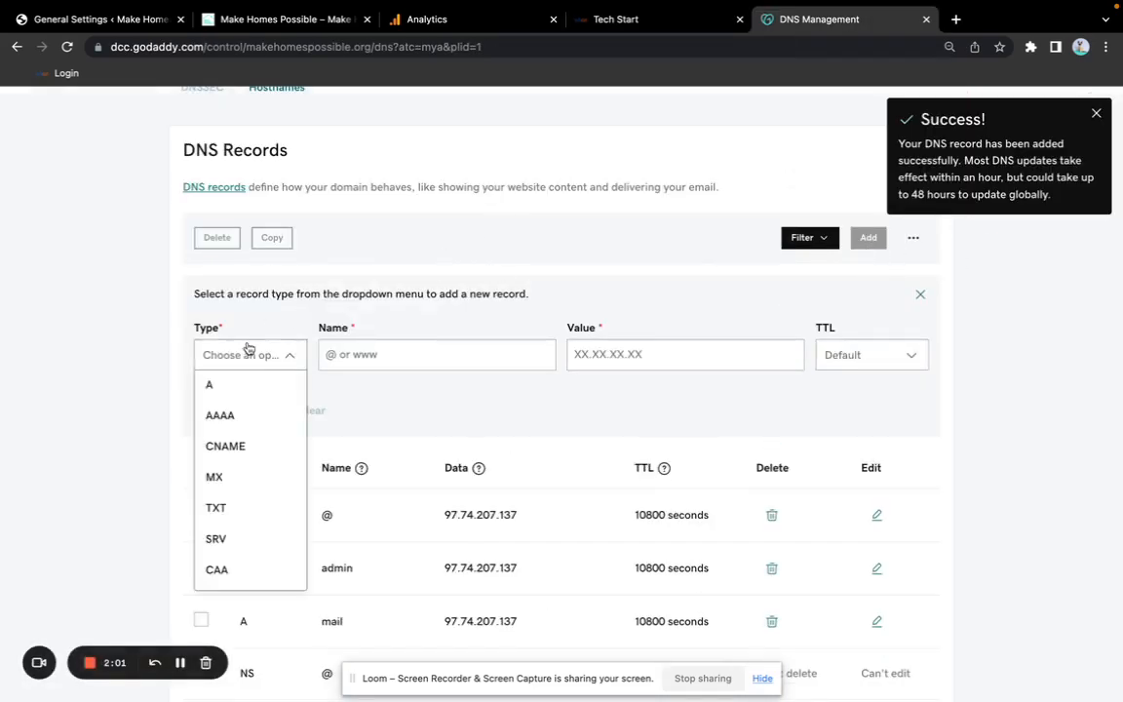
pyautogui.click(253, 468)
pyautogui.click(350, 379)
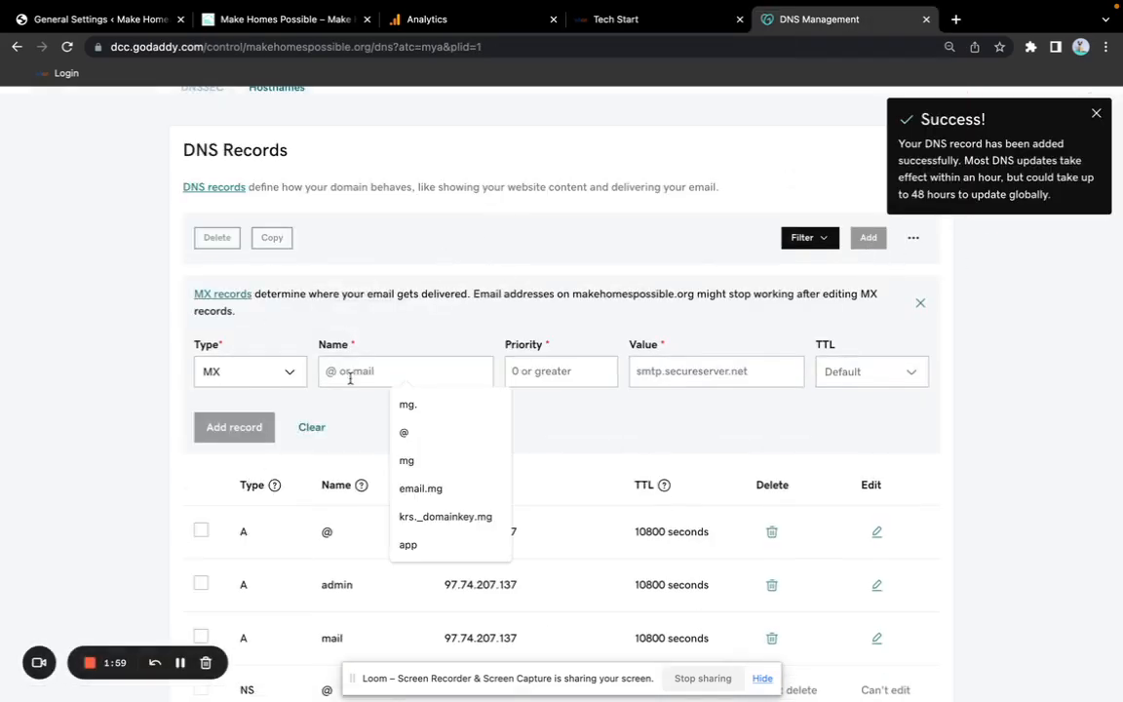
pyautogui.click(717, 371)
pyautogui.press('super+v')
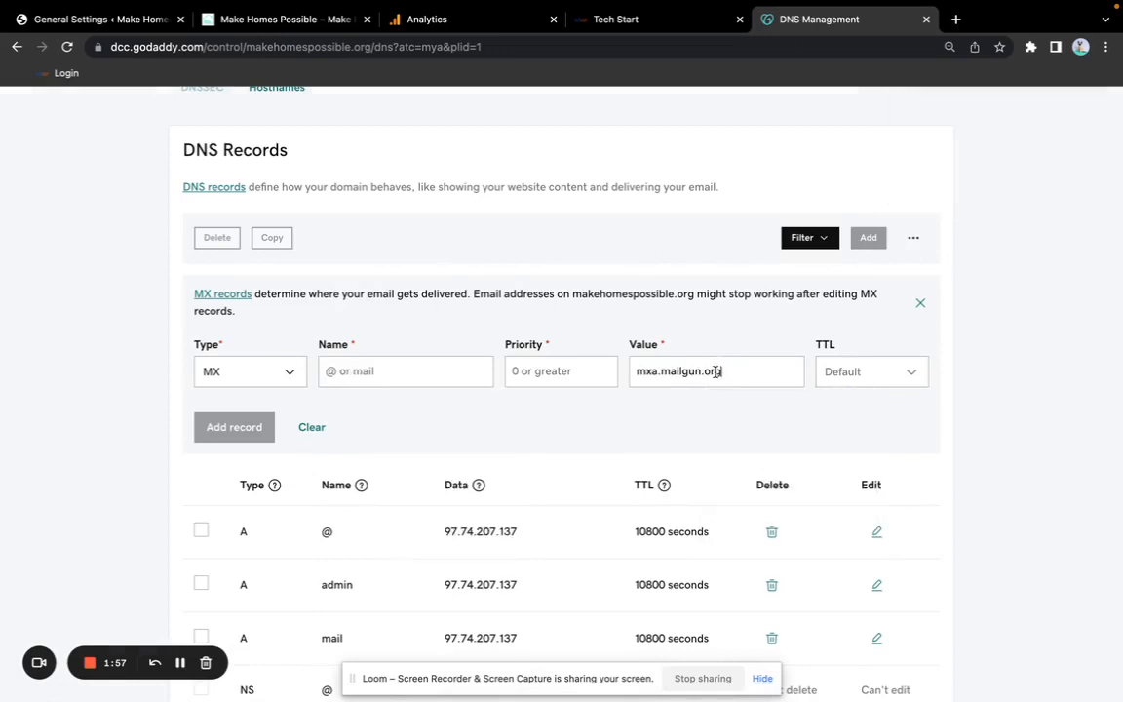
# Step: Name the MX record mail, set its priority to 10 and TTL to 1/2 Hour, and add it
pyautogui.click(437, 366)
pyautogui.write('mail')
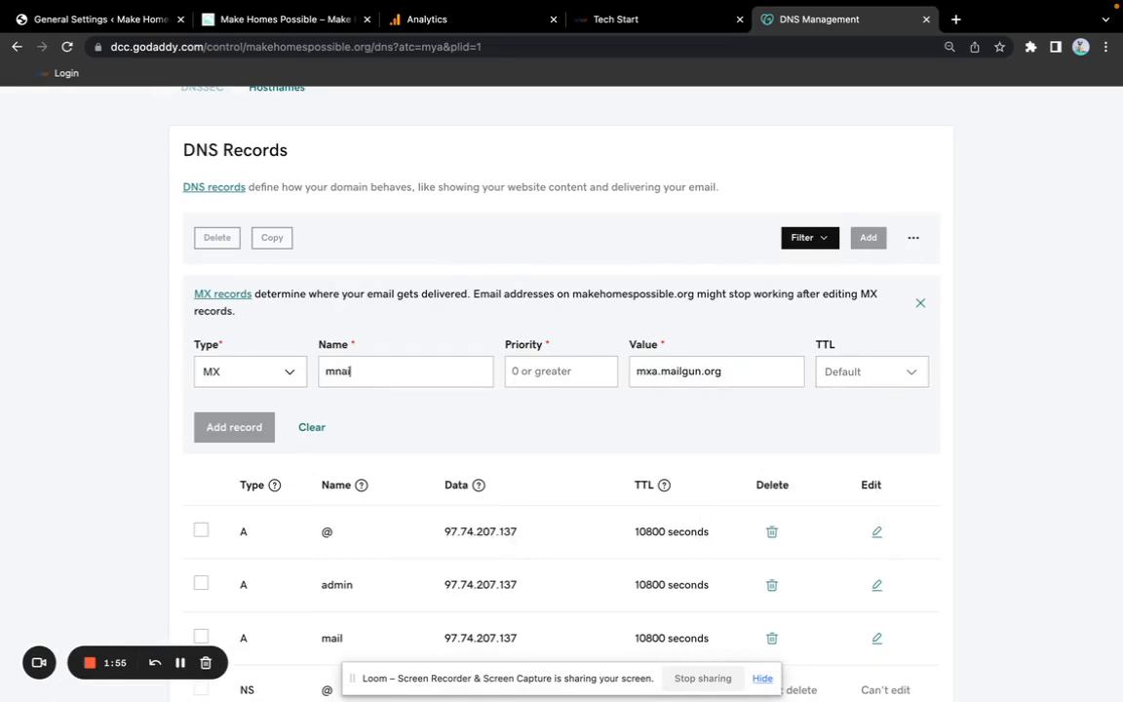
pyautogui.press('Tab')
pyautogui.write('10')
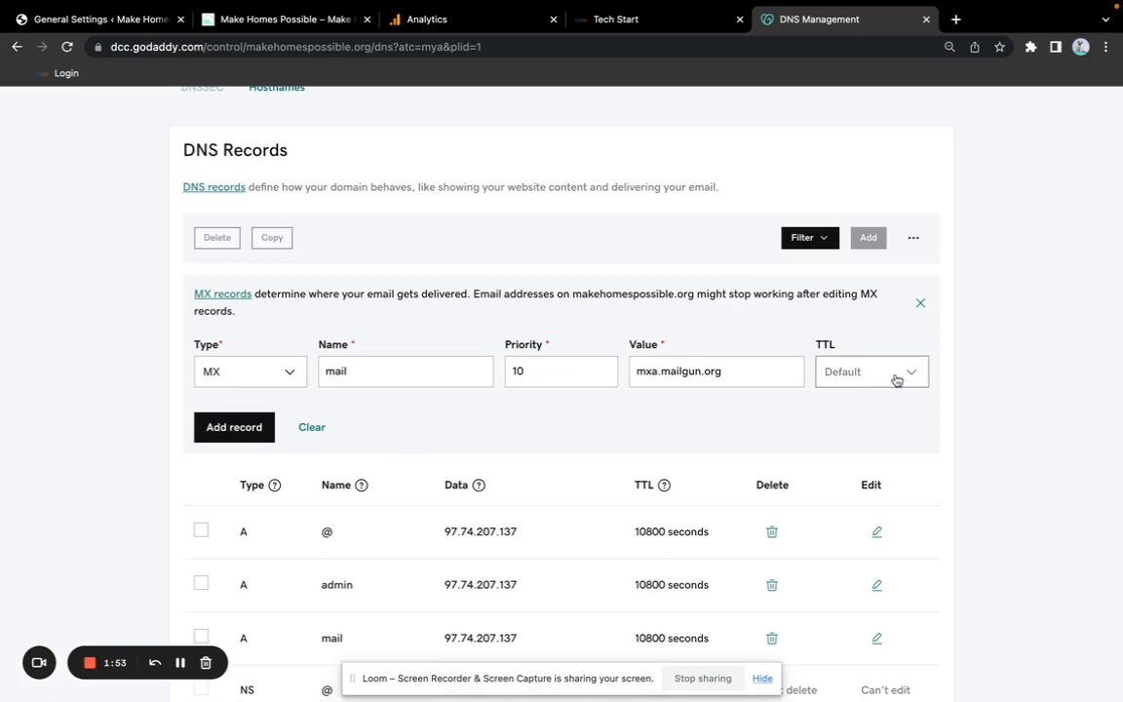
pyautogui.click(895, 379)
pyautogui.click(850, 398)
pyautogui.click(229, 429)
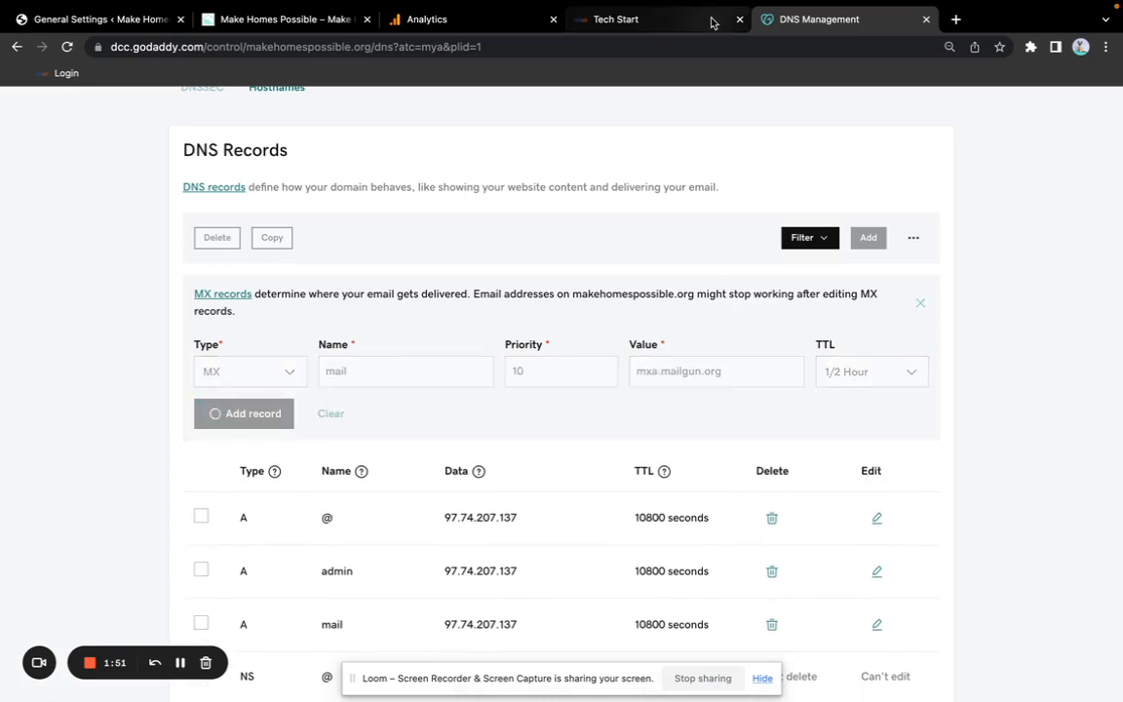
# Step: After a glance at Tech Start, start a second MX record in GoDaddy with the value mxb.mailgun.org
pyautogui.click(702, 19)
pyautogui.click(808, 20)
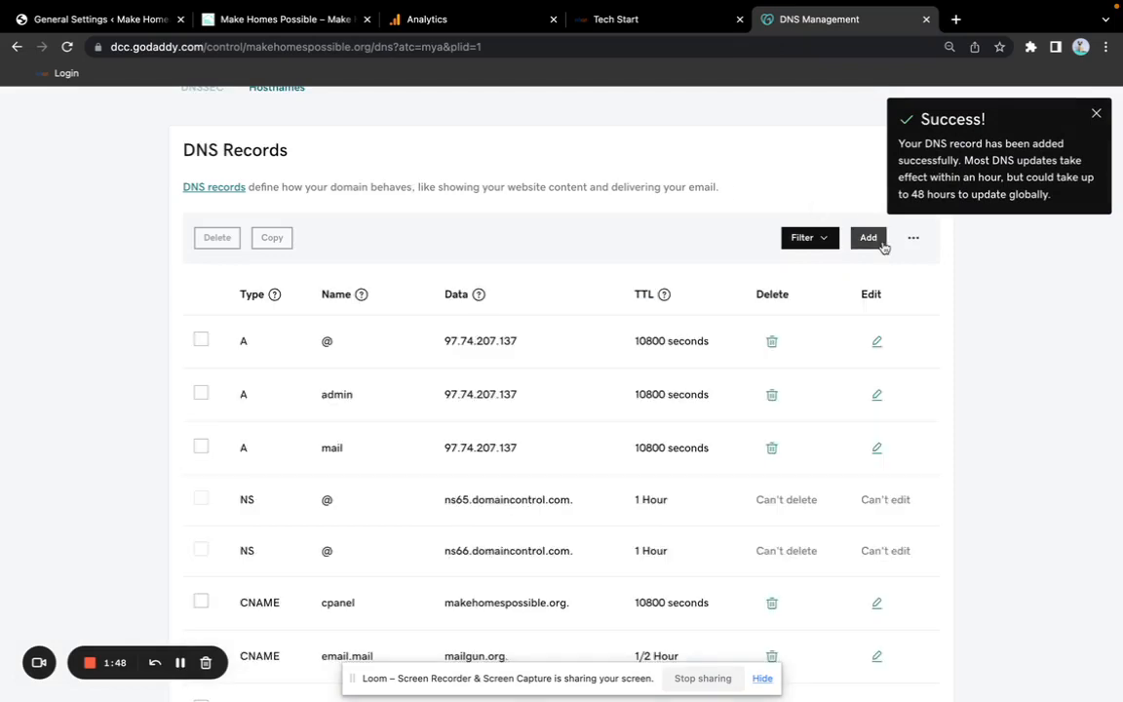
pyautogui.click(868, 238)
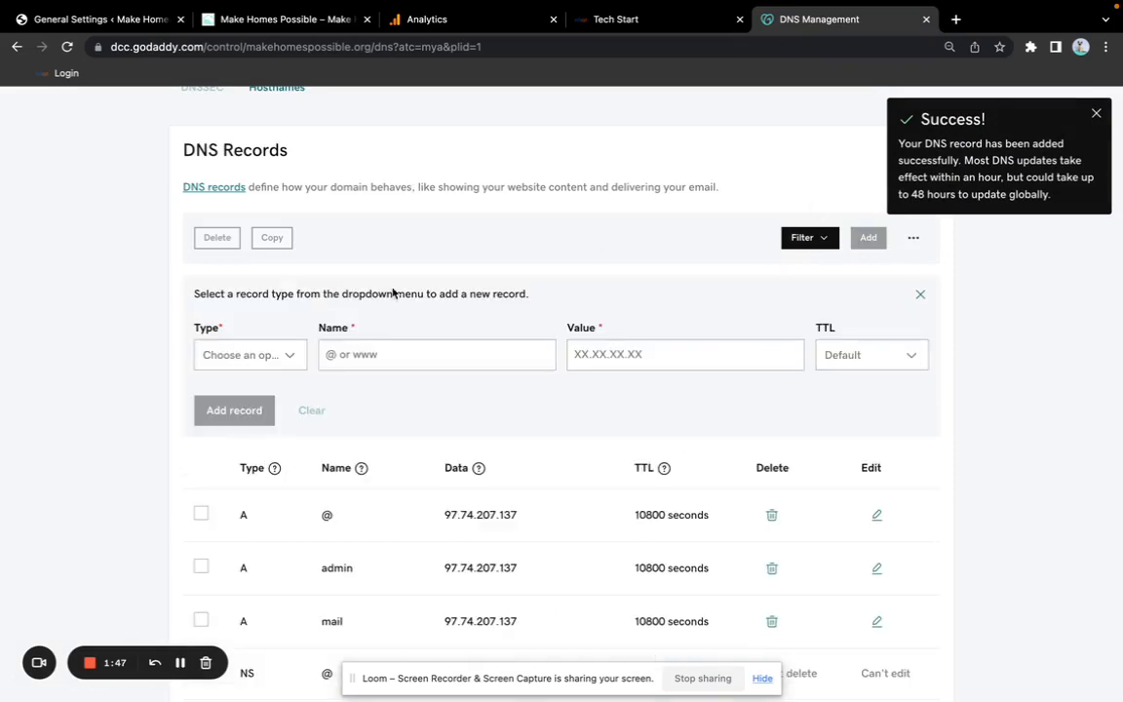
pyautogui.click(275, 363)
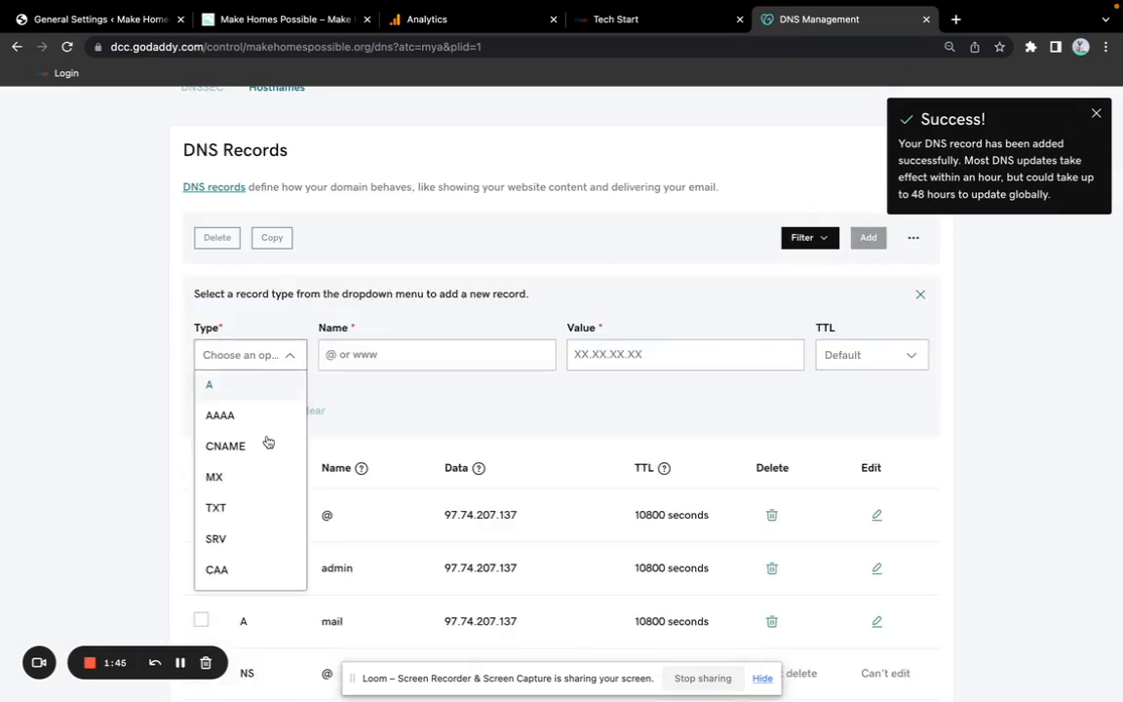
pyautogui.click(249, 470)
pyautogui.click(673, 366)
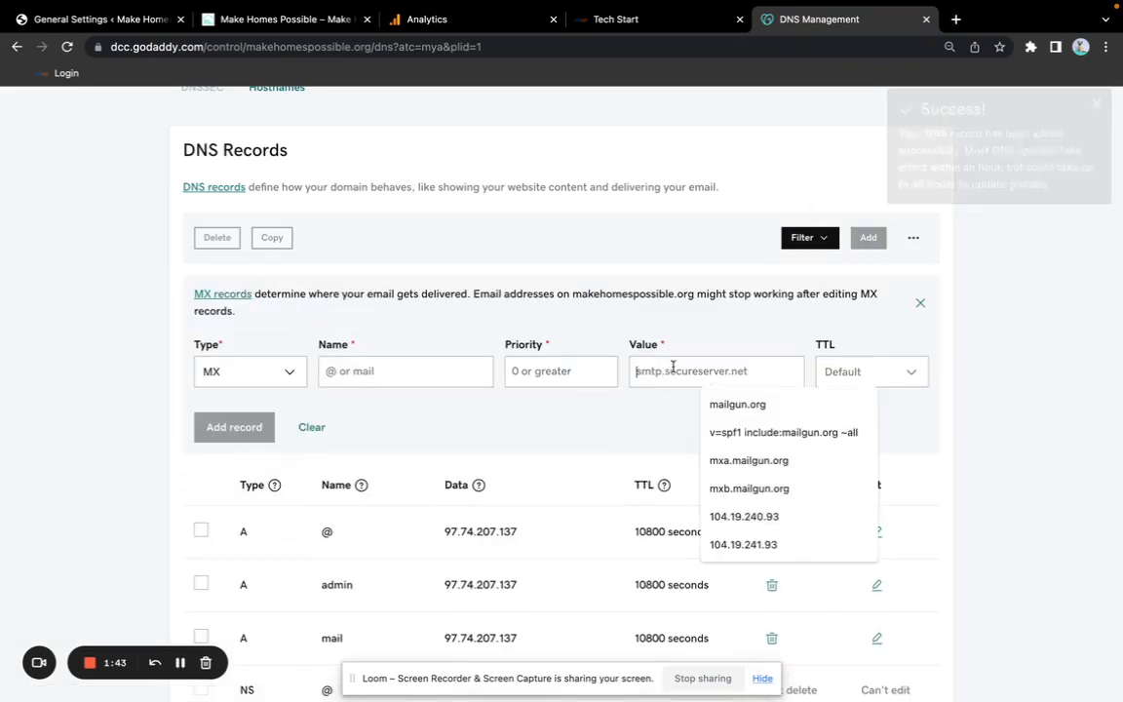
pyautogui.press('super+v')
pyautogui.press('BackSpace')
pyautogui.write('b')
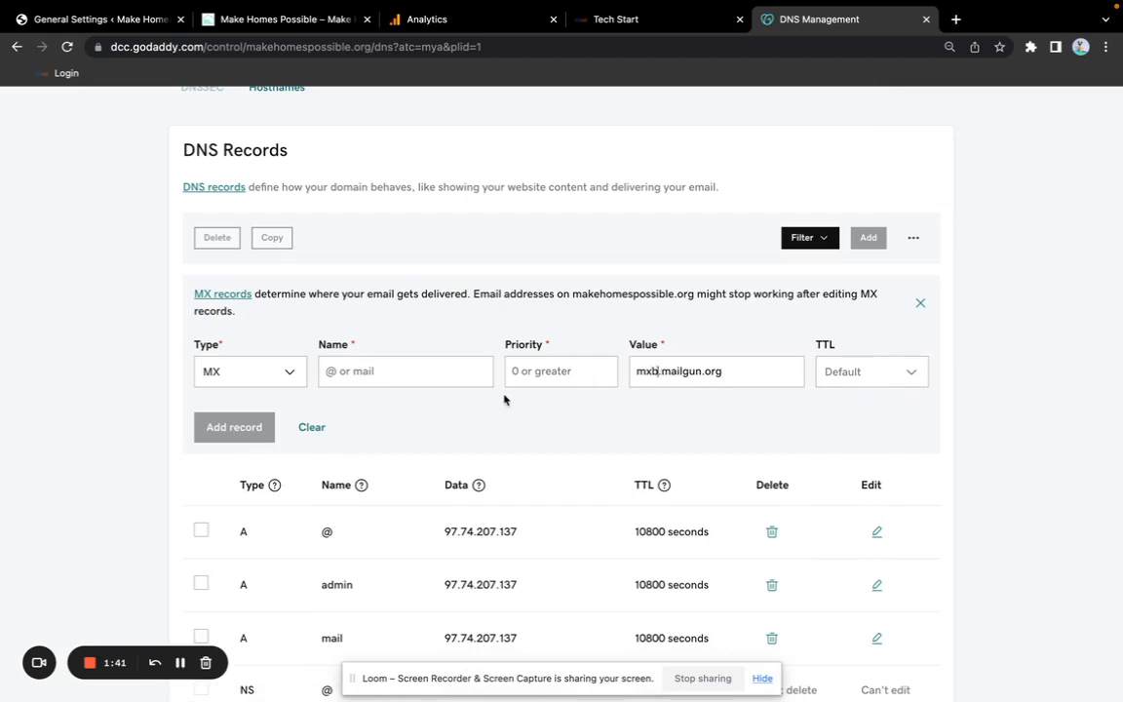
# Step: Give the mxb.mailgun.org record priority 10, the name mail and a TTL of 1/2 Hour, and add it
pyautogui.click(517, 372)
pyautogui.write('10')
pyautogui.click(427, 376)
pyautogui.write('mail')
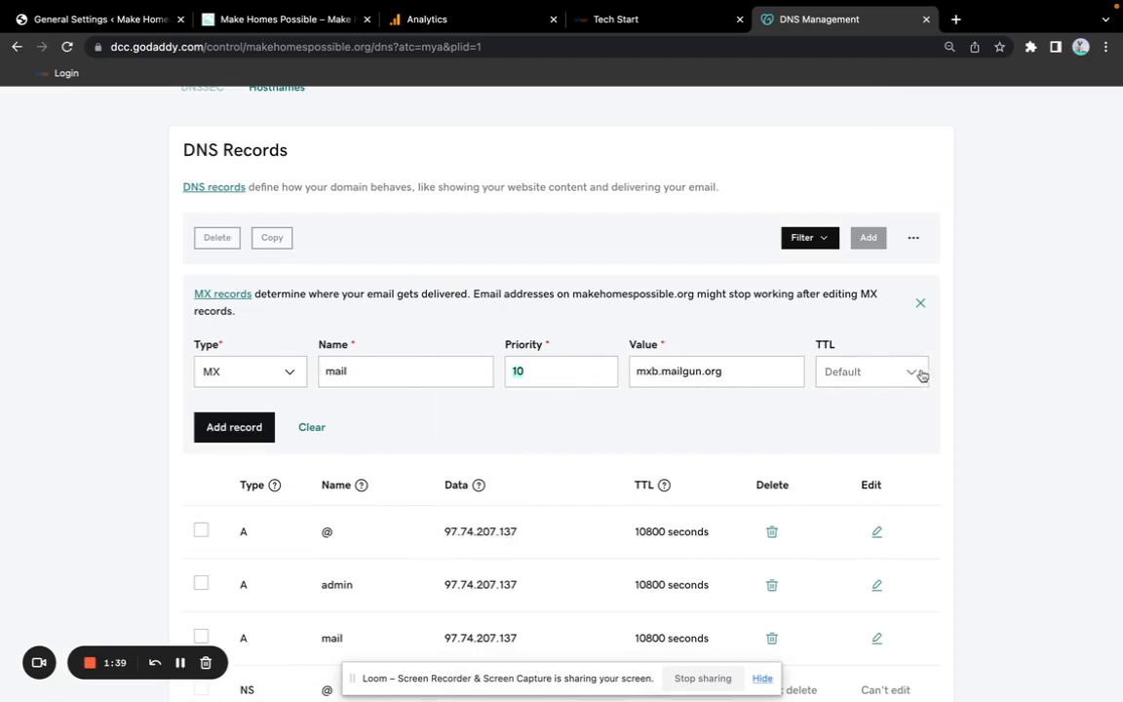
pyautogui.click(922, 372)
pyautogui.click(892, 401)
pyautogui.click(223, 425)
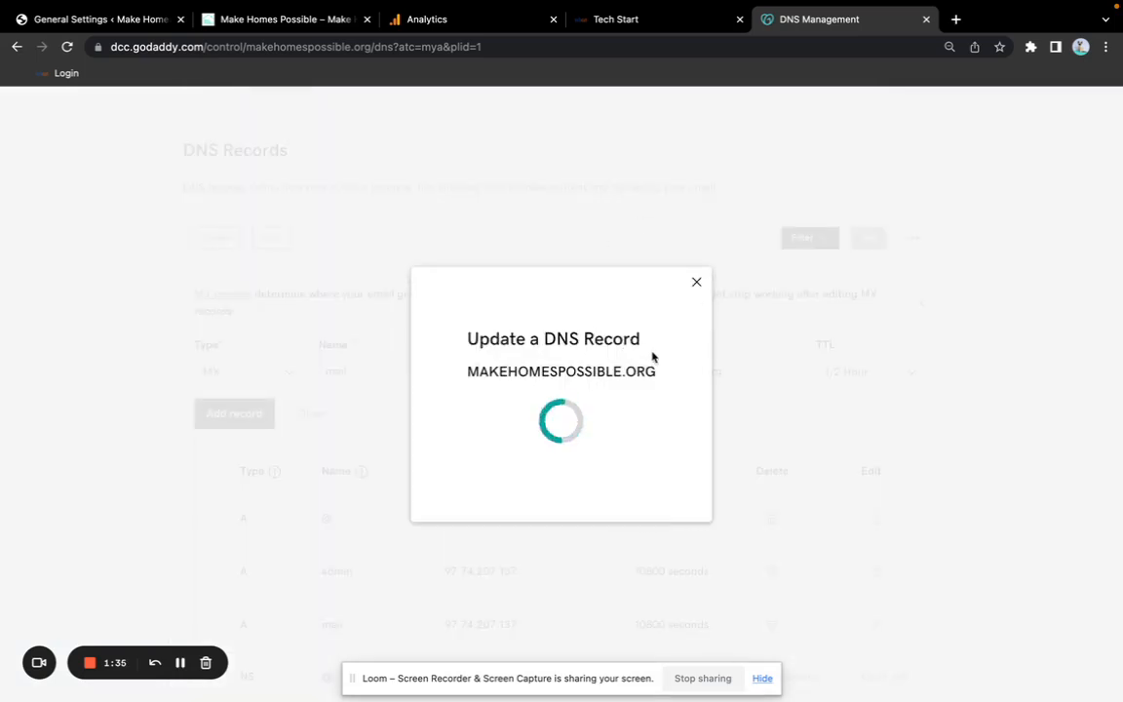
# Step: Switch to Tech Start and run the domain verification repeatedly to check the added DNS records
pyautogui.click(658, 16)
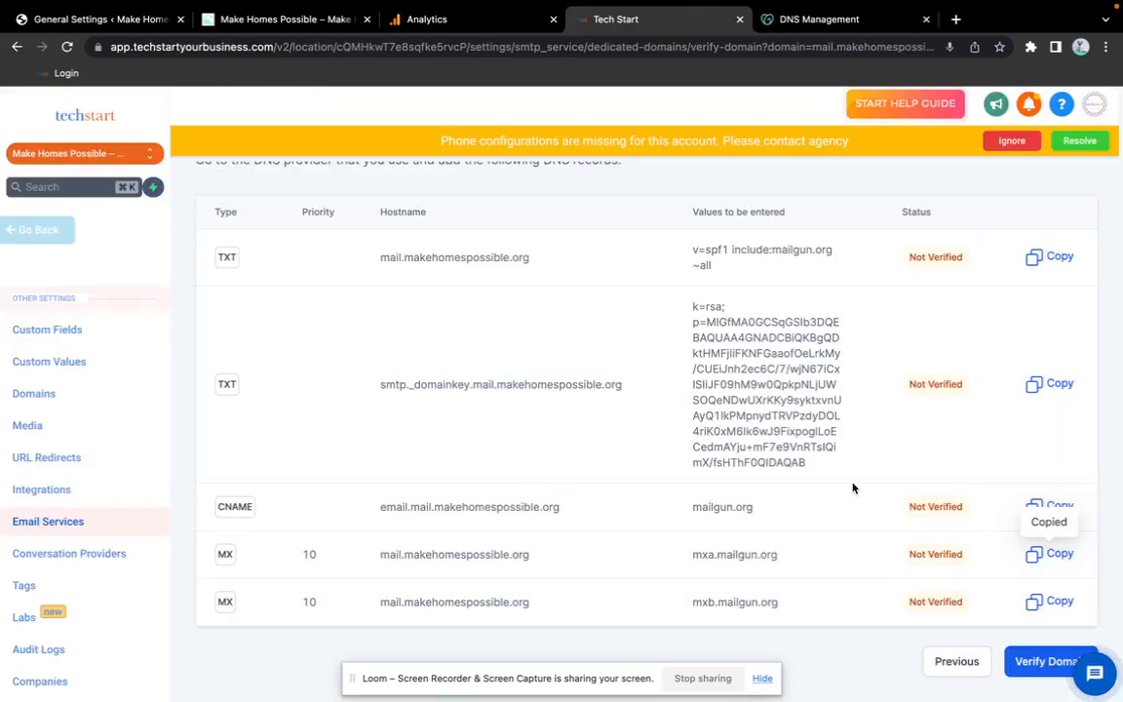
pyautogui.click(1036, 671)
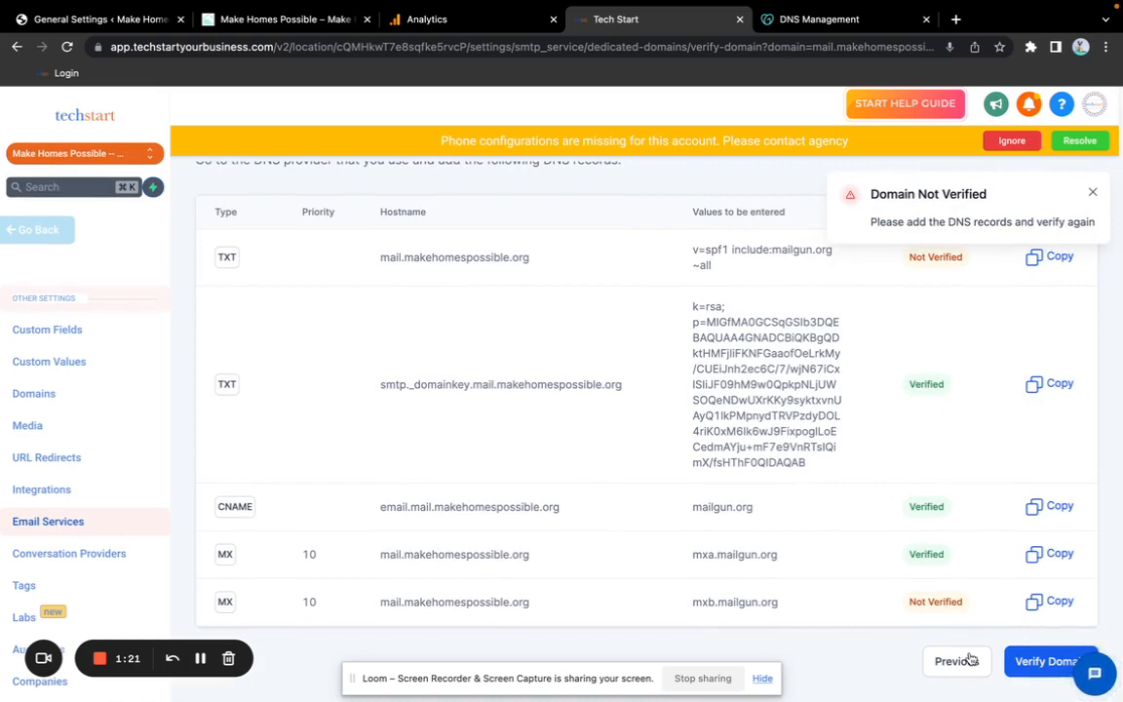
pyautogui.click(1029, 661)
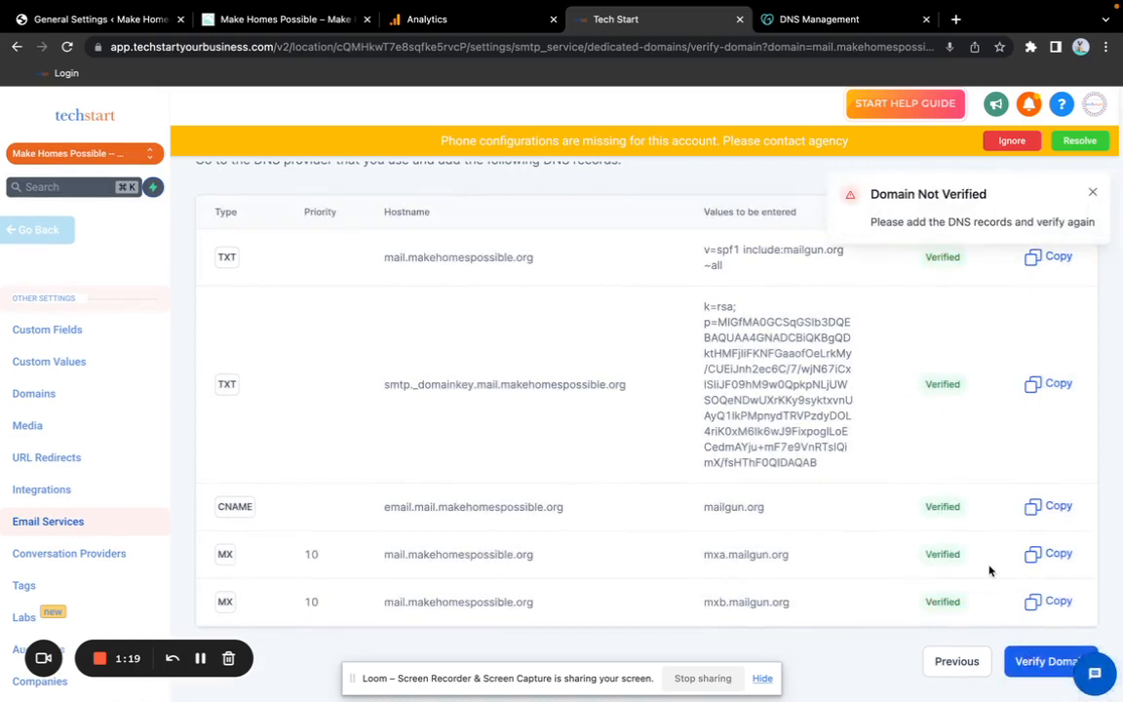
pyautogui.click(1019, 661)
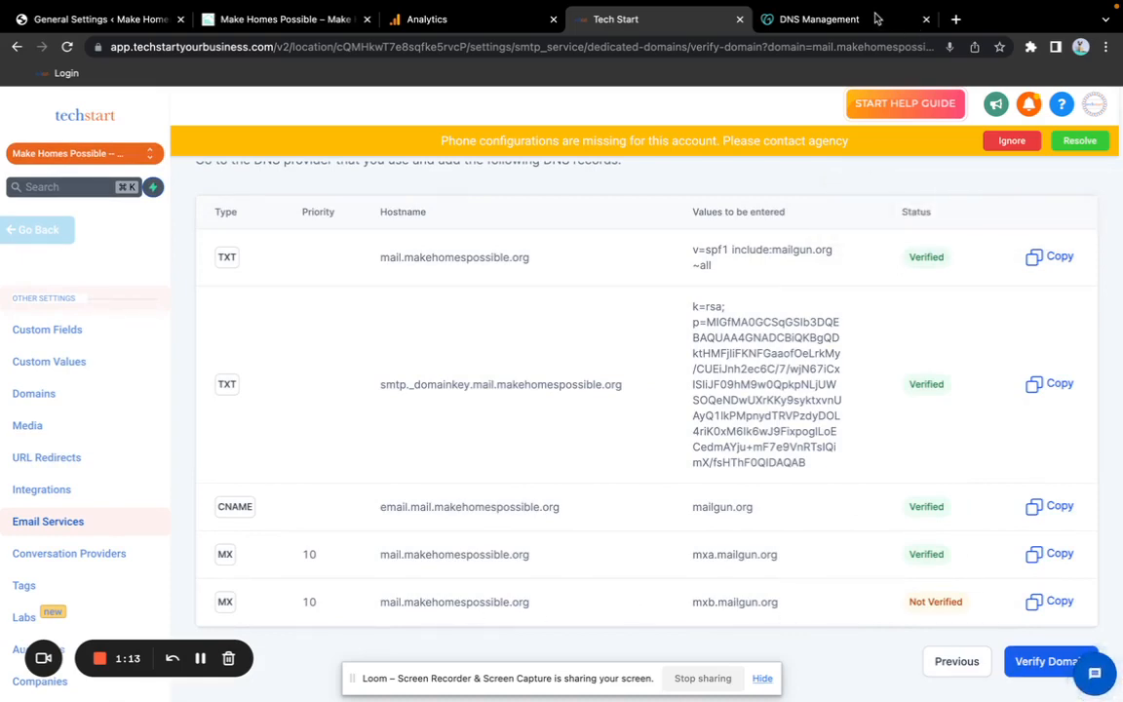
# Step: Review the mail MX records on page 2 of GoDaddy's DNS list and rerun the domain verification in Tech Start
pyautogui.click(838, 19)
pyautogui.scroll(-5, 488, 381)
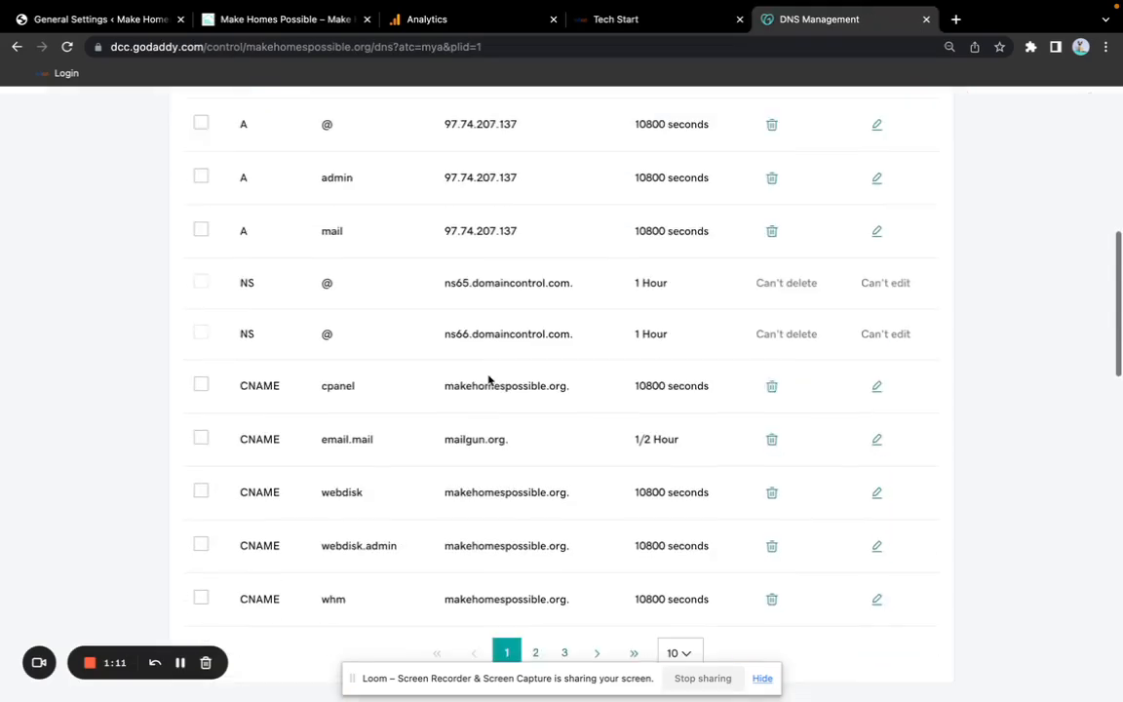
pyautogui.scroll(-1, 498, 551)
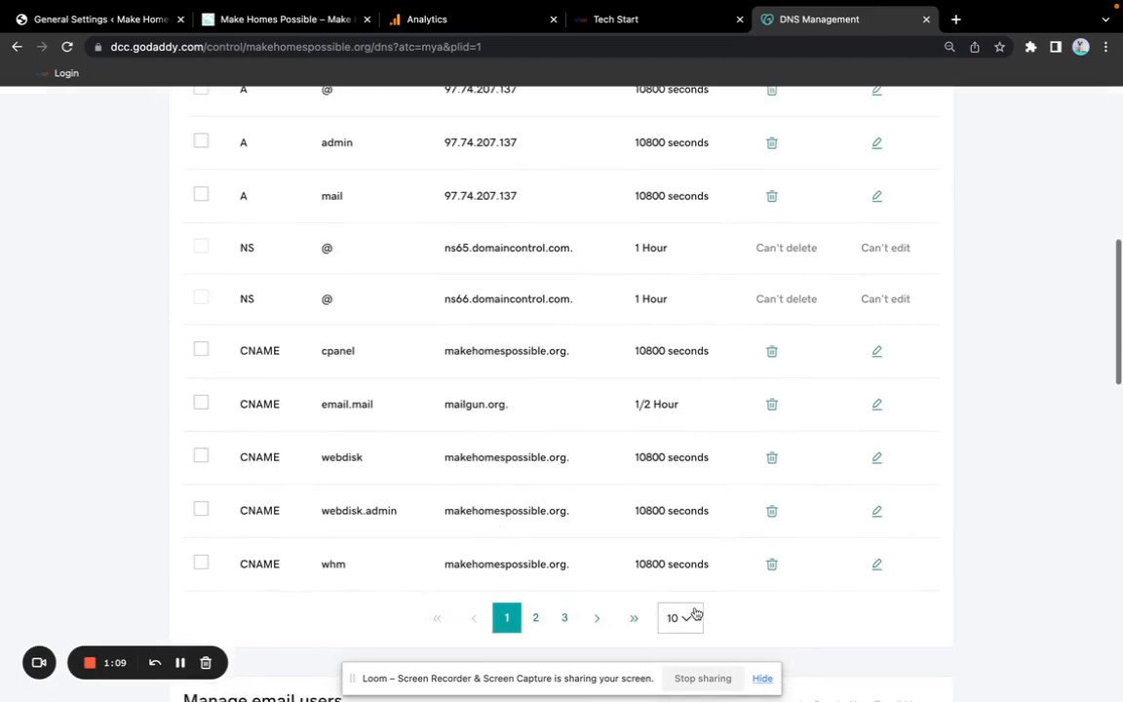
pyautogui.scroll(-15, 539, 621)
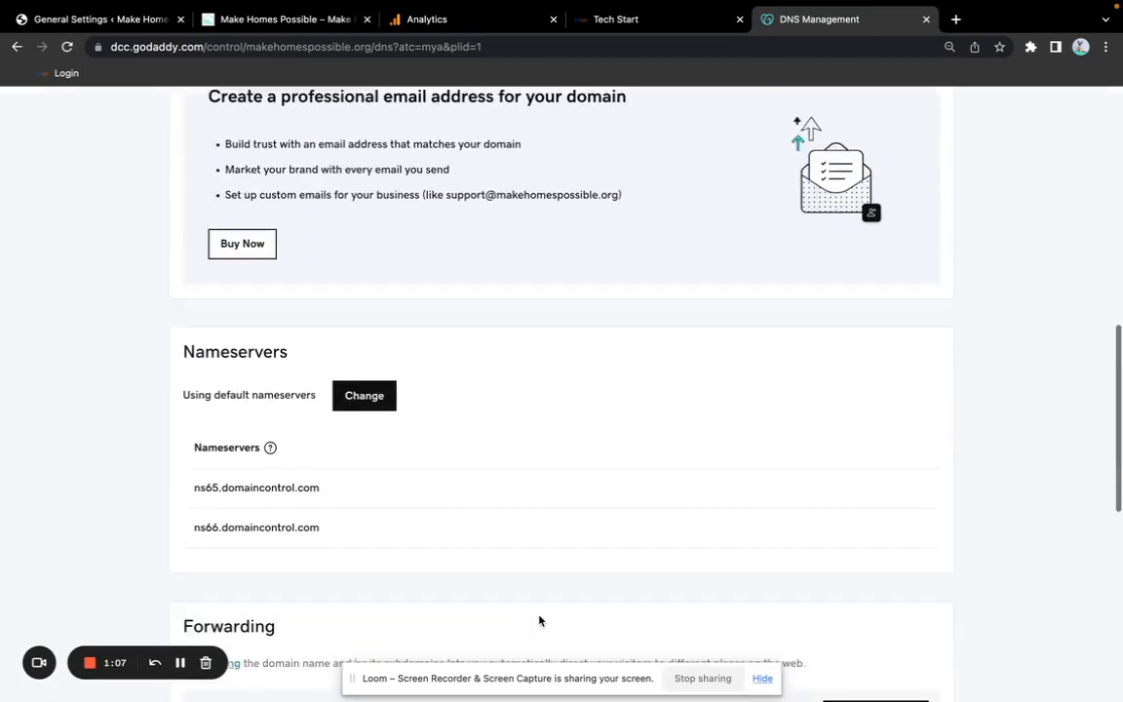
pyautogui.scroll(5, 540, 616)
pyautogui.scroll(8, 539, 614)
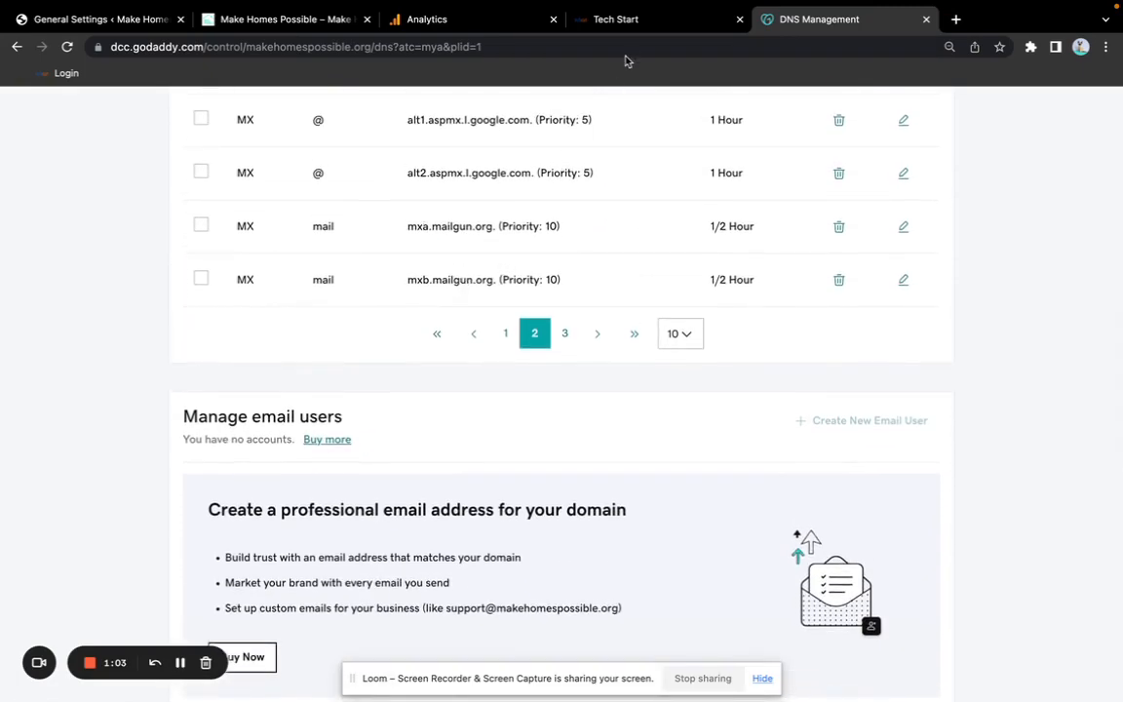
pyautogui.click(572, 19)
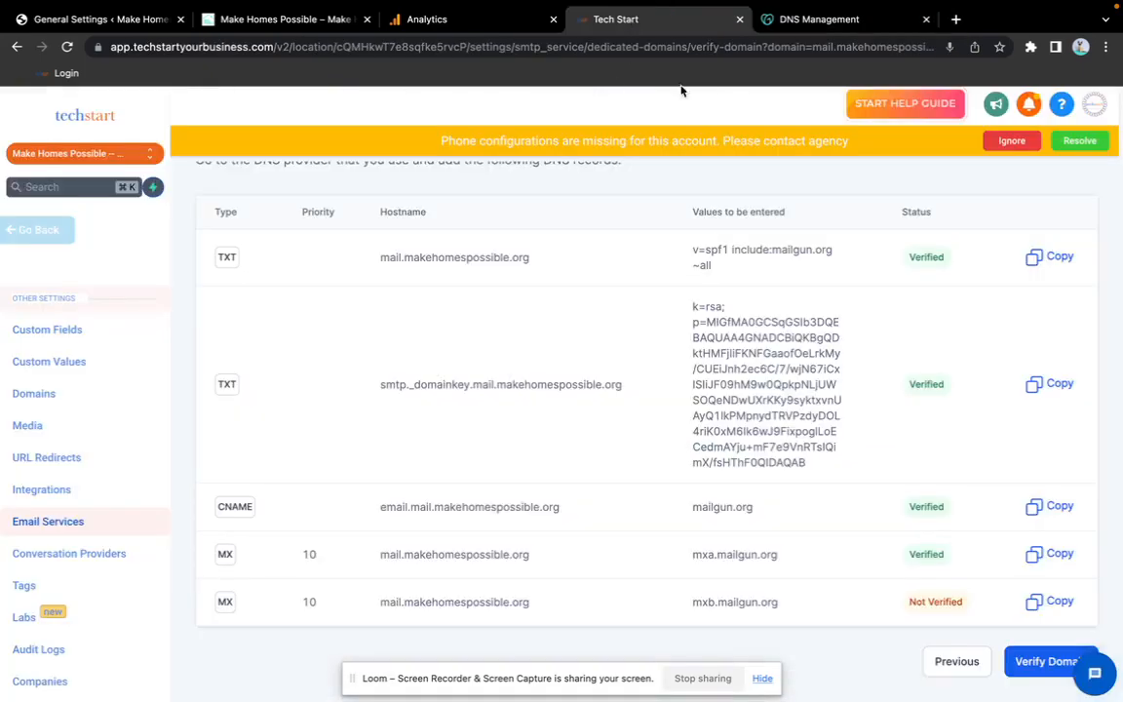
pyautogui.click(1035, 663)
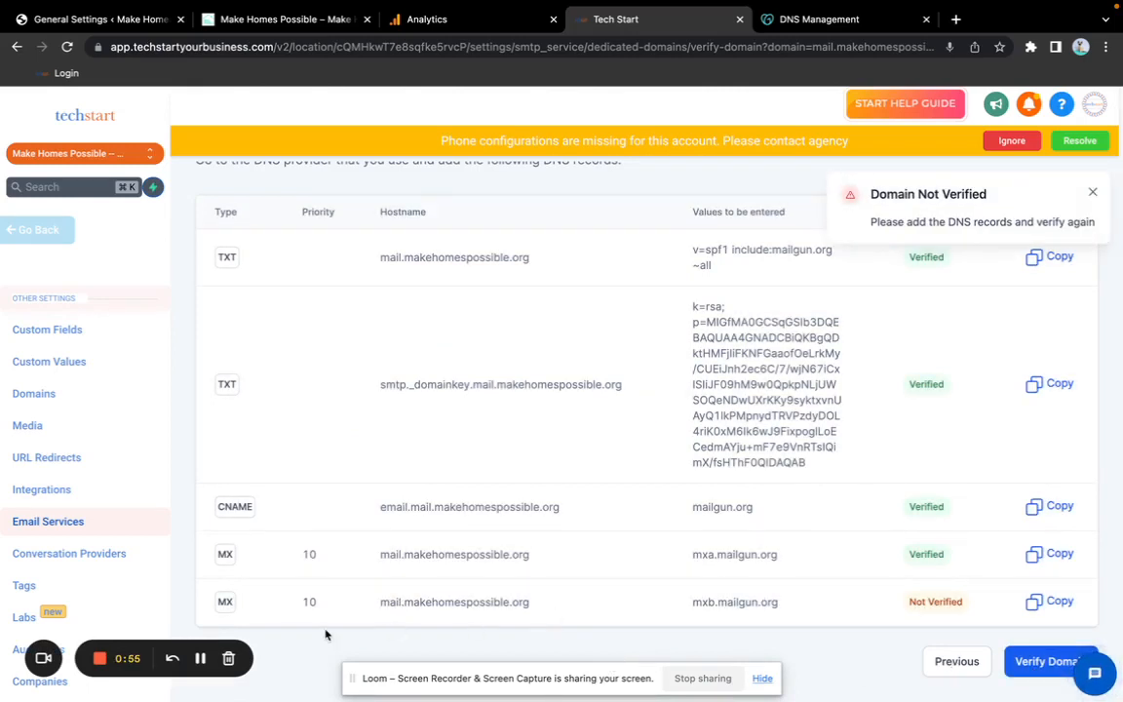
# Step: Recheck the mxb.mailgun.org record's value in GoDaddy, and verify the domain once more in Tech Start
pyautogui.click(824, 18)
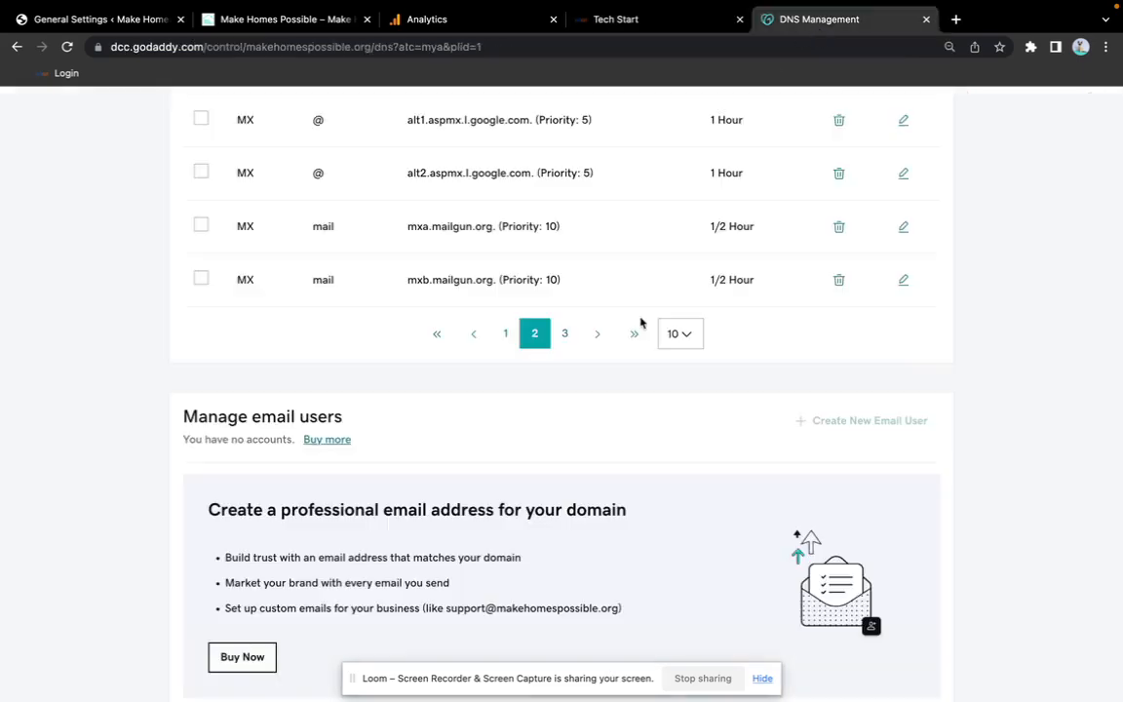
pyautogui.tripleClick(443, 281)
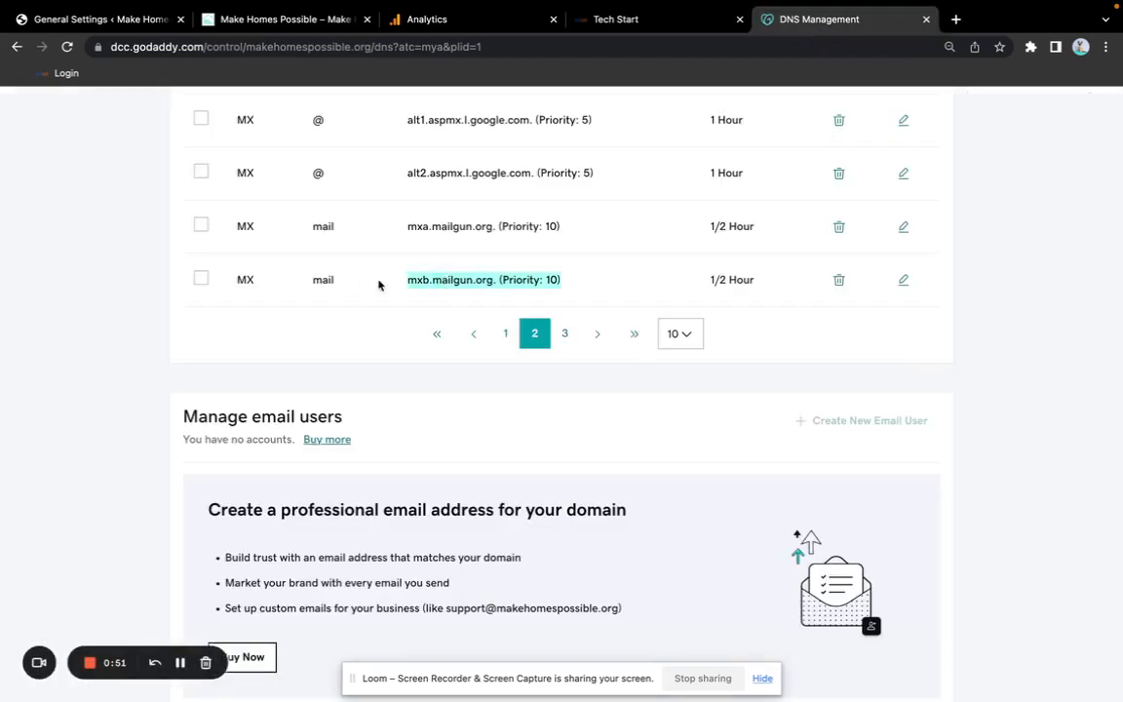
pyautogui.click(682, 28)
pyautogui.click(1035, 663)
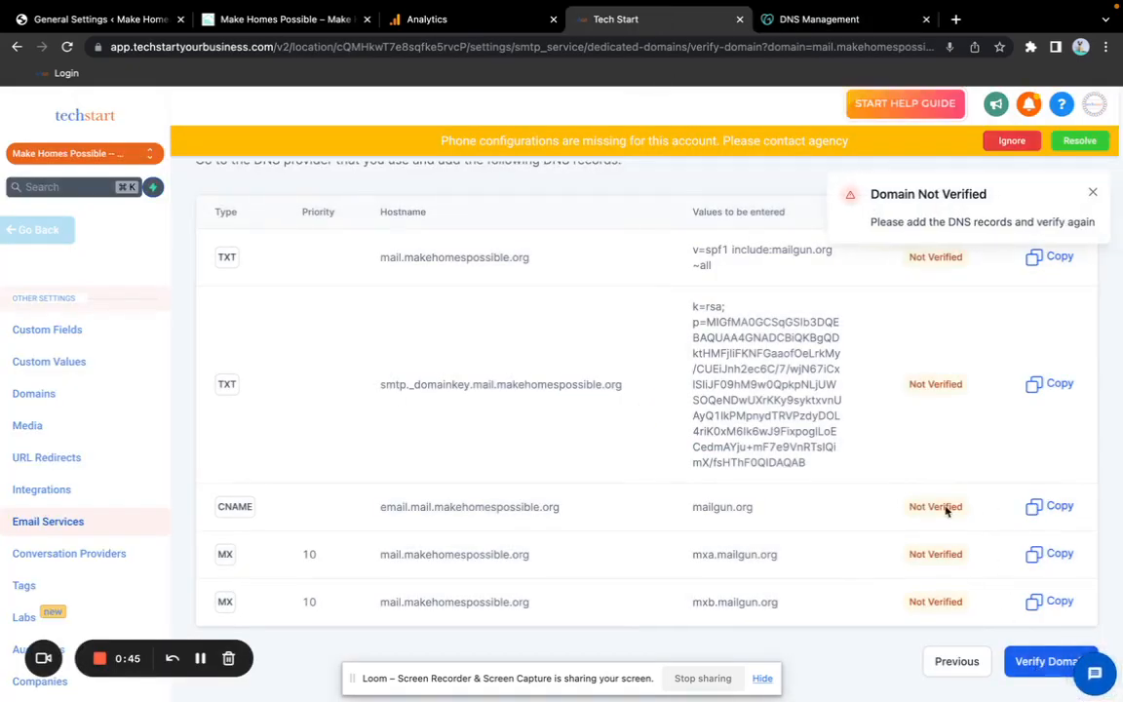
pyautogui.scroll(2, 895, 495)
pyautogui.scroll(-2, 895, 494)
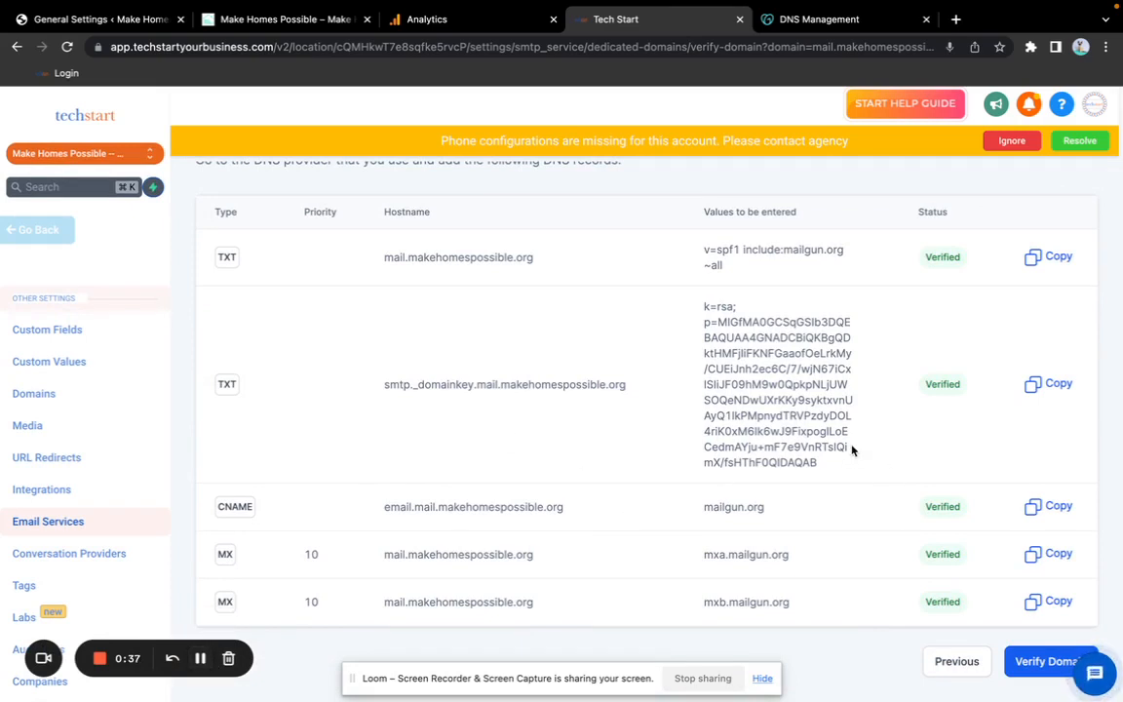
# Step: Rerun the verification of mail.makehomespossible.org several times, check every DNS record's status, and dismiss the notification
pyautogui.click(1026, 671)
pyautogui.click(1026, 671)
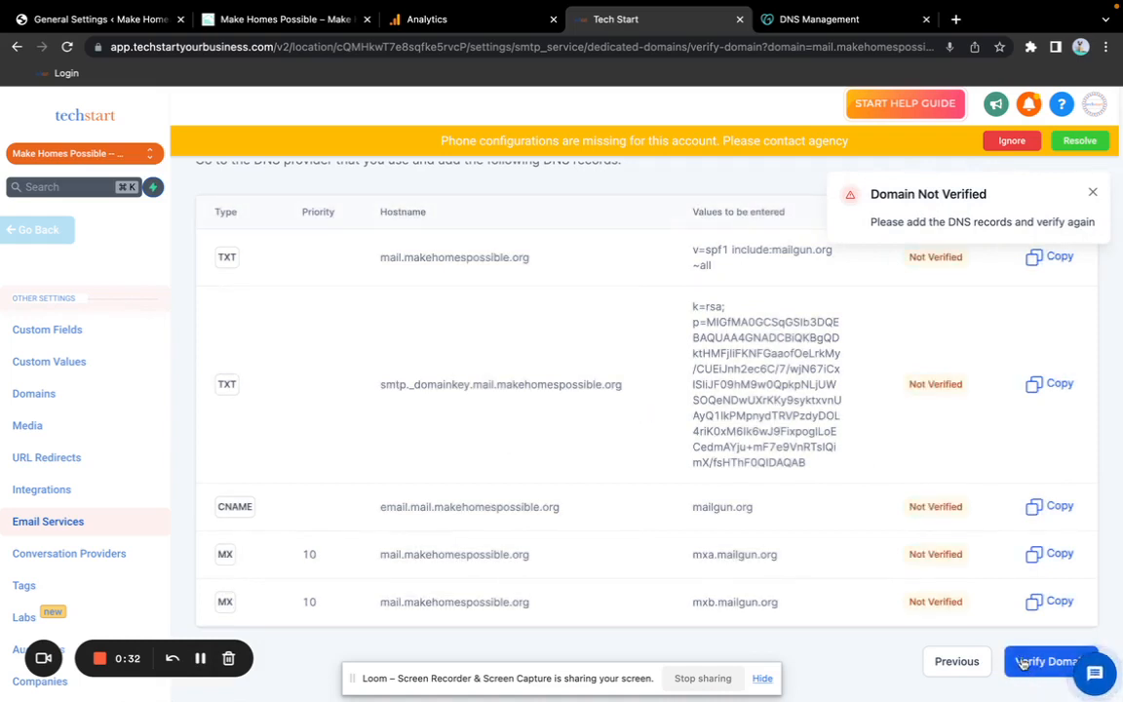
pyautogui.click(1023, 663)
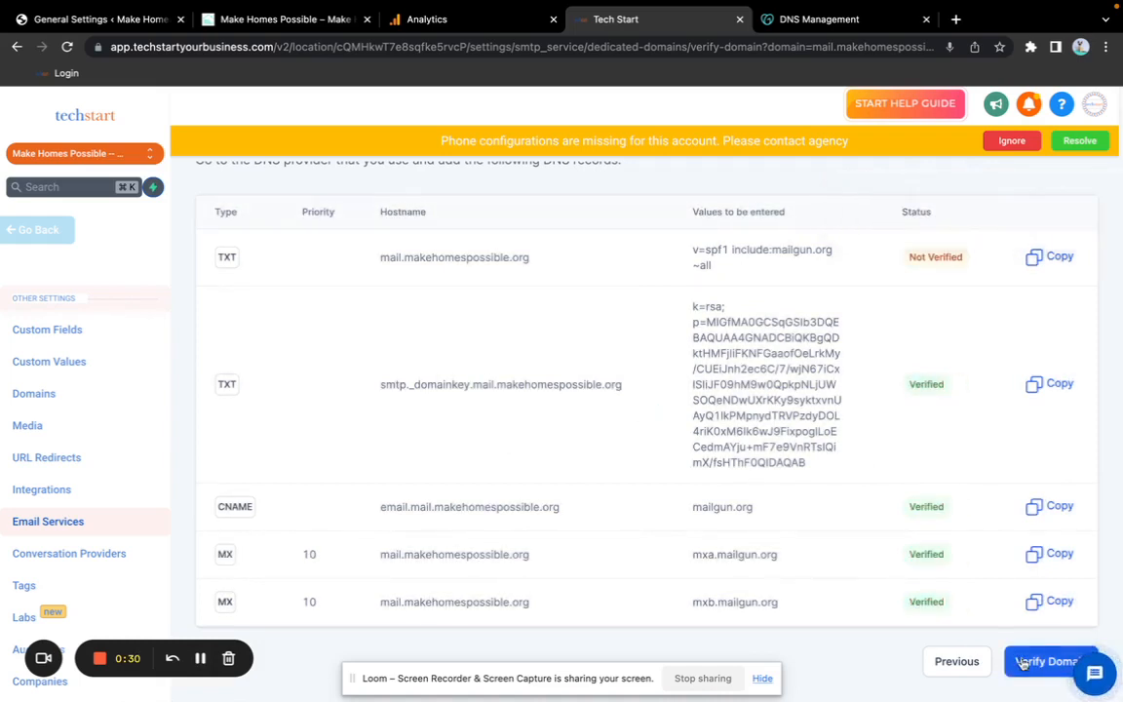
pyautogui.click(1041, 670)
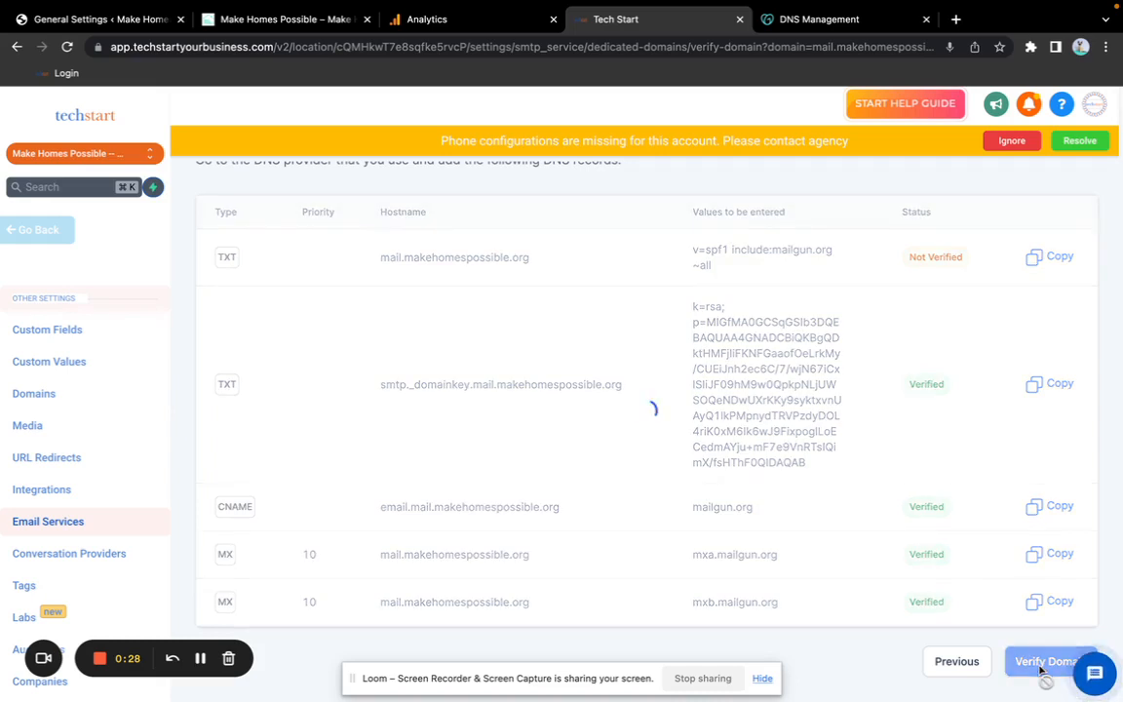
pyautogui.scroll(1, 960, 439)
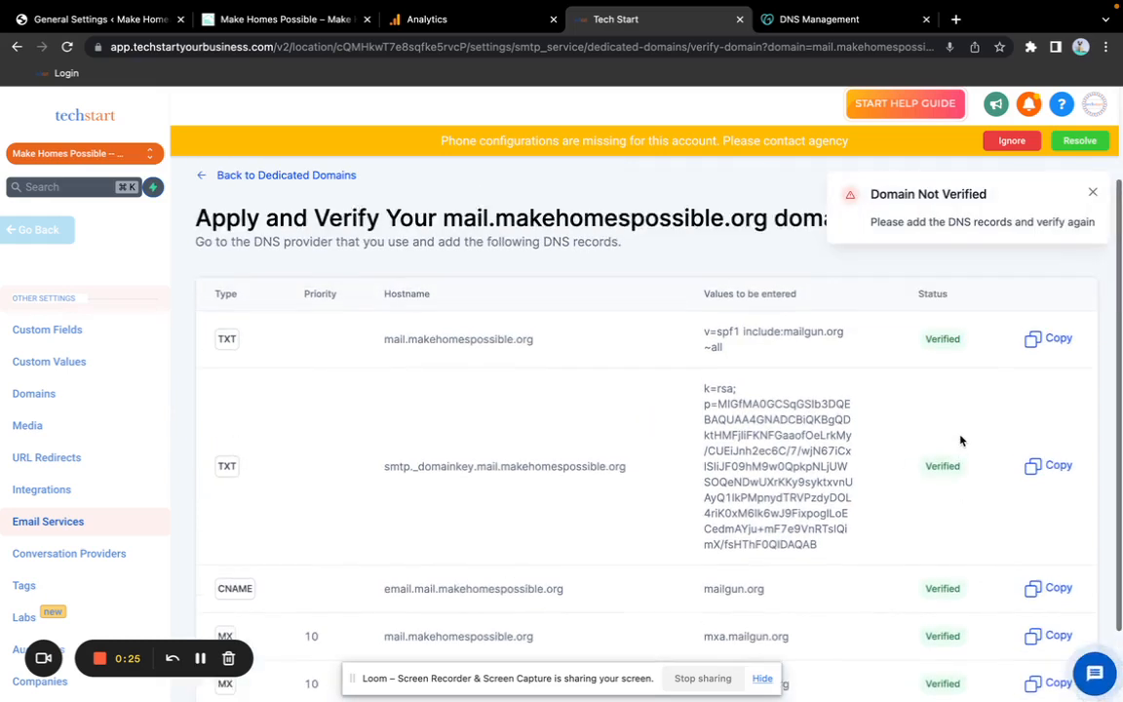
pyautogui.scroll(-2, 1034, 322)
pyautogui.click(1091, 194)
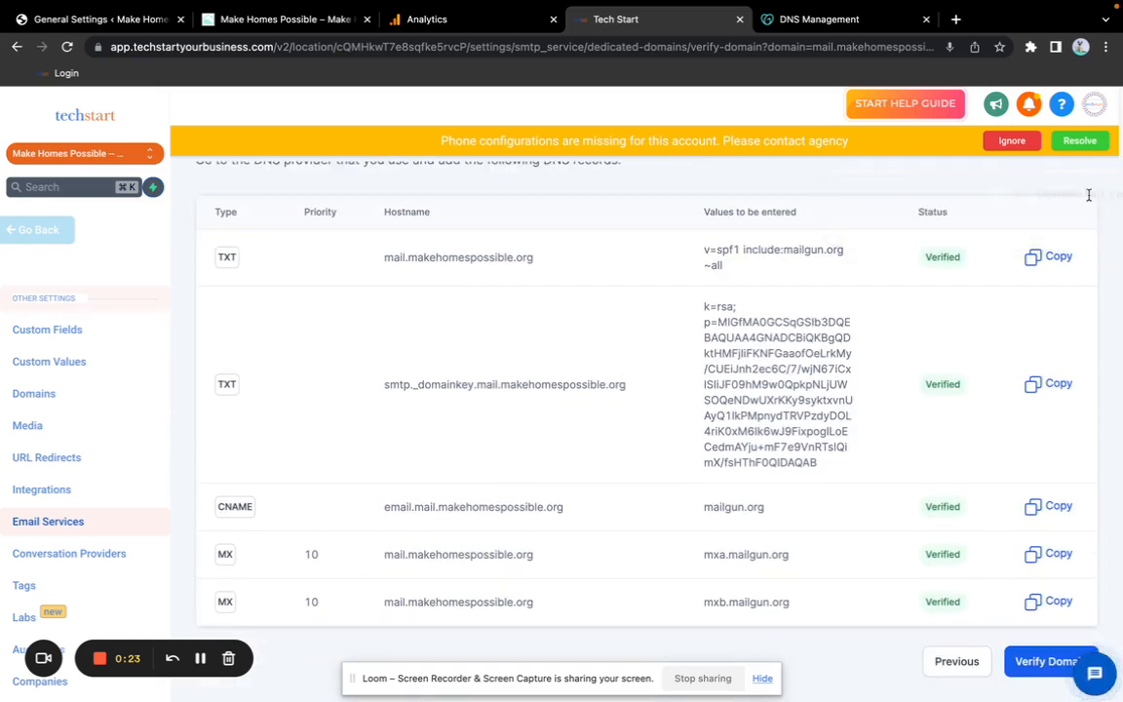
# Step: Return to the dedicated domains list, reopen the verification of mail.makehomespossible.org, and verify the domain again
pyautogui.scroll(2, 902, 377)
pyautogui.click(287, 196)
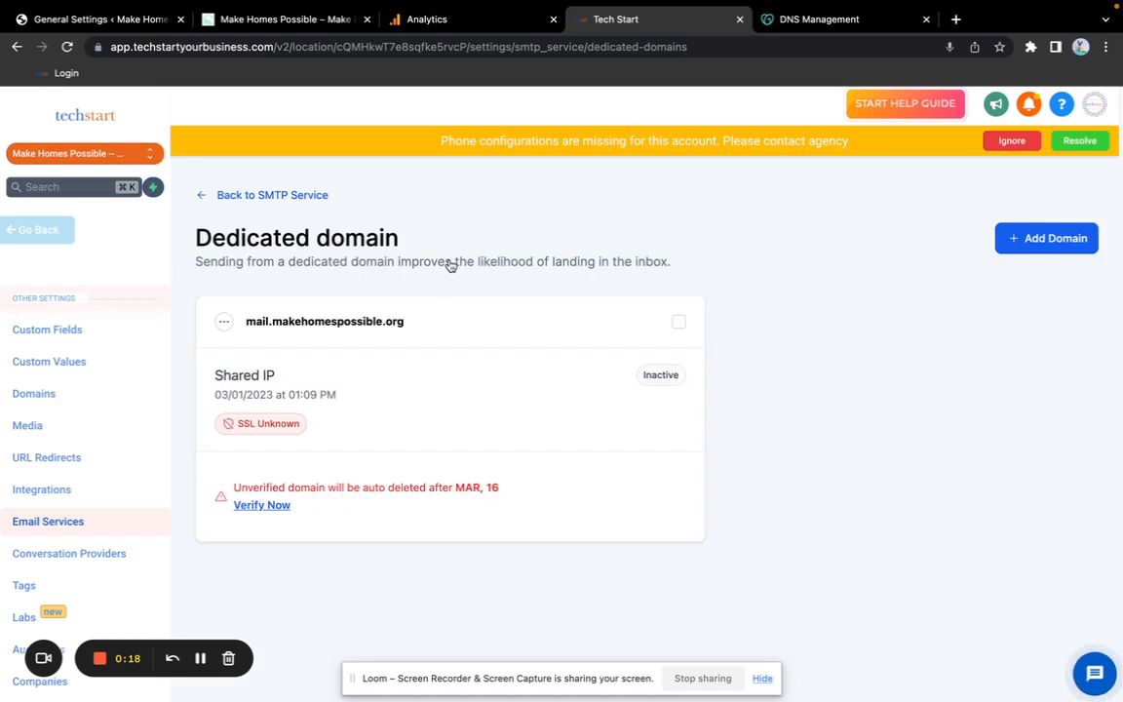
pyautogui.click(263, 505)
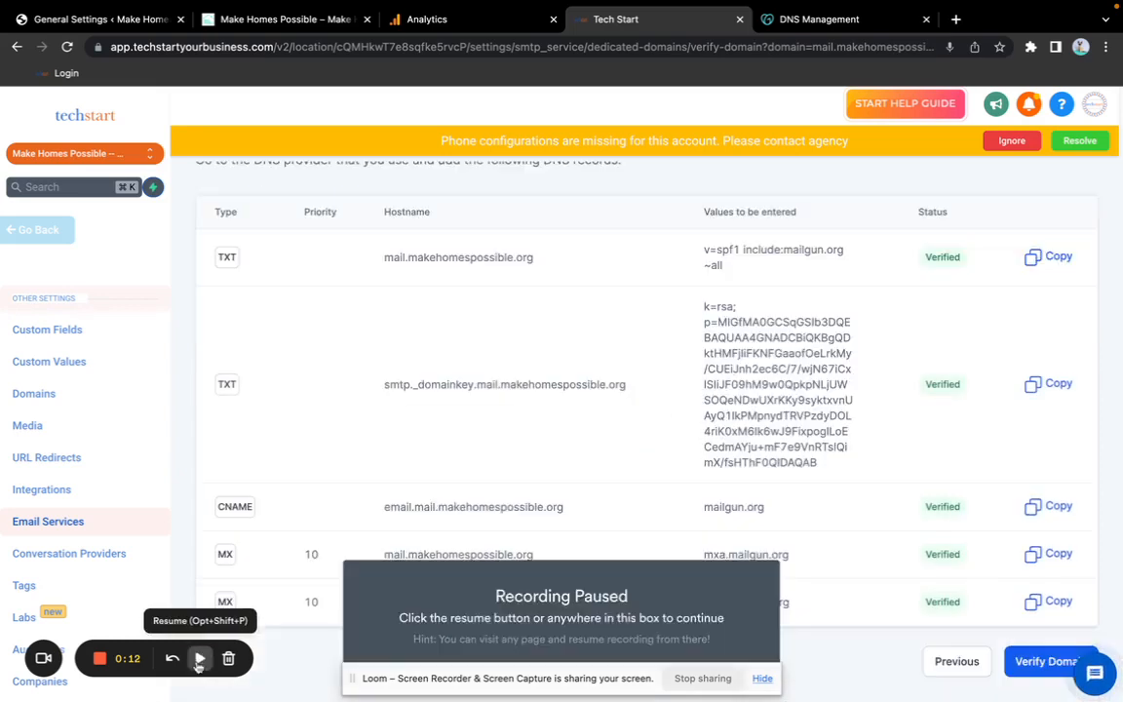
pyautogui.click(200, 658)
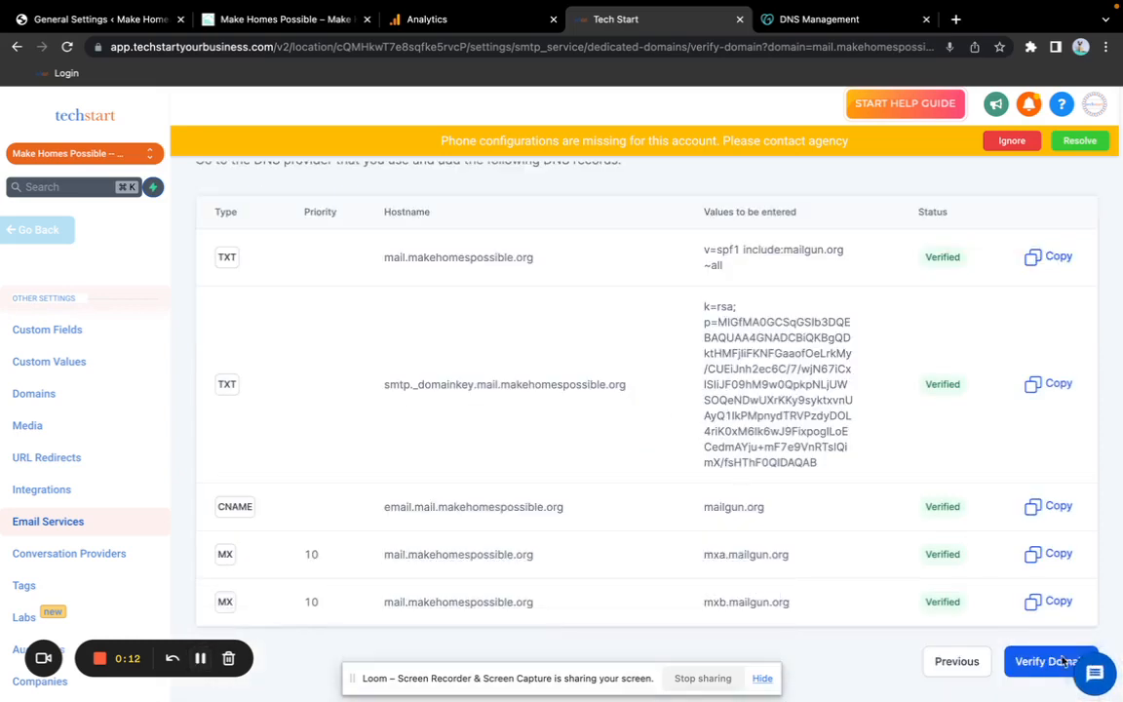
pyautogui.click(1048, 663)
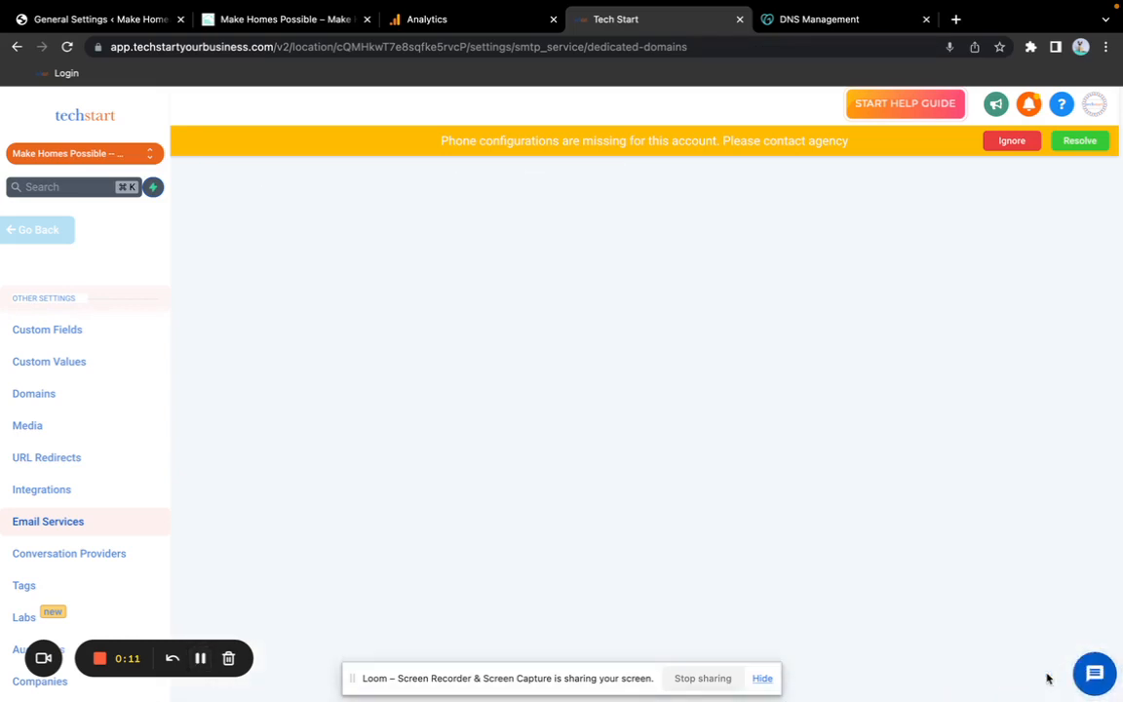